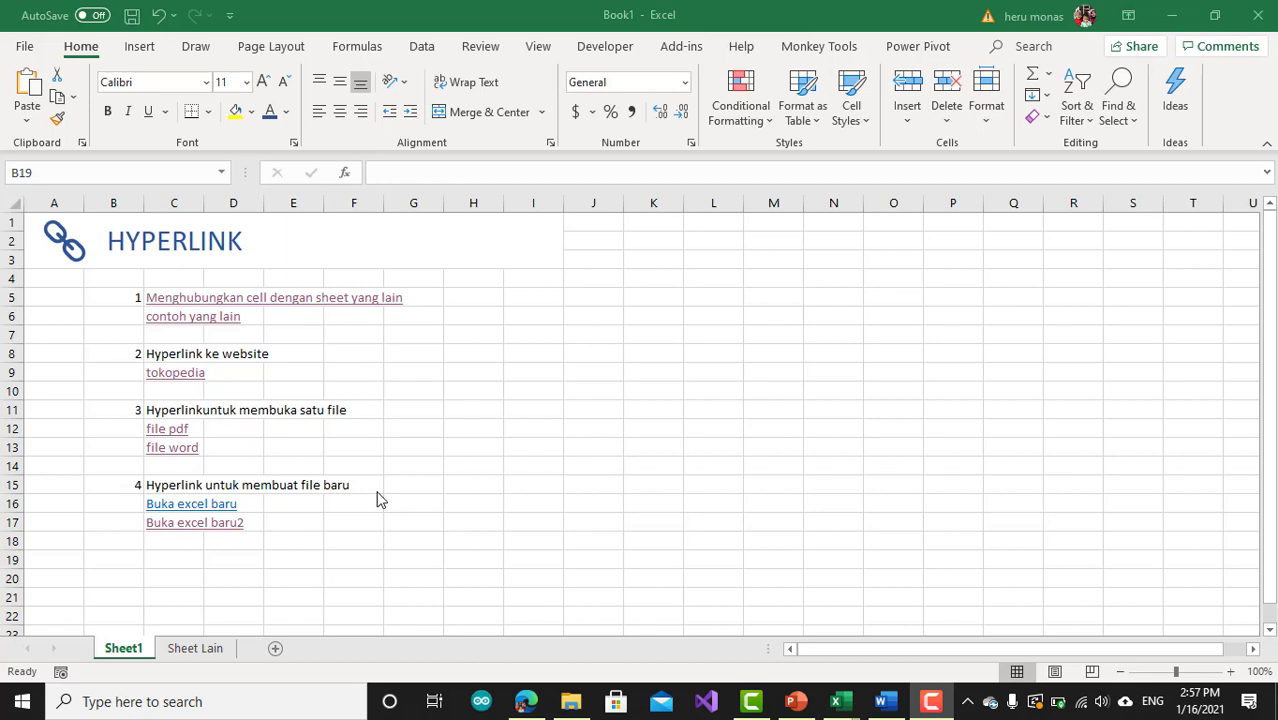
Add a fifth list entry by entering 5 in cell B19 and Tes in cell C19.
click(130, 560)
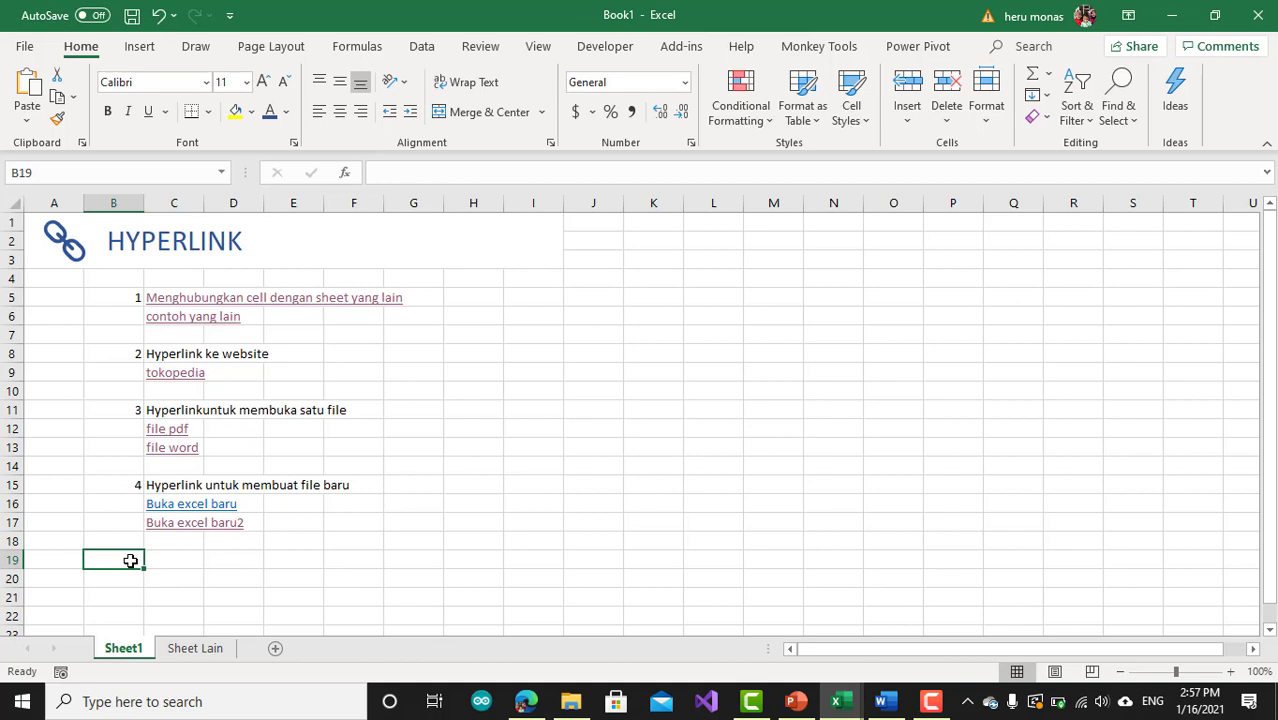
text(5)
click(157, 560)
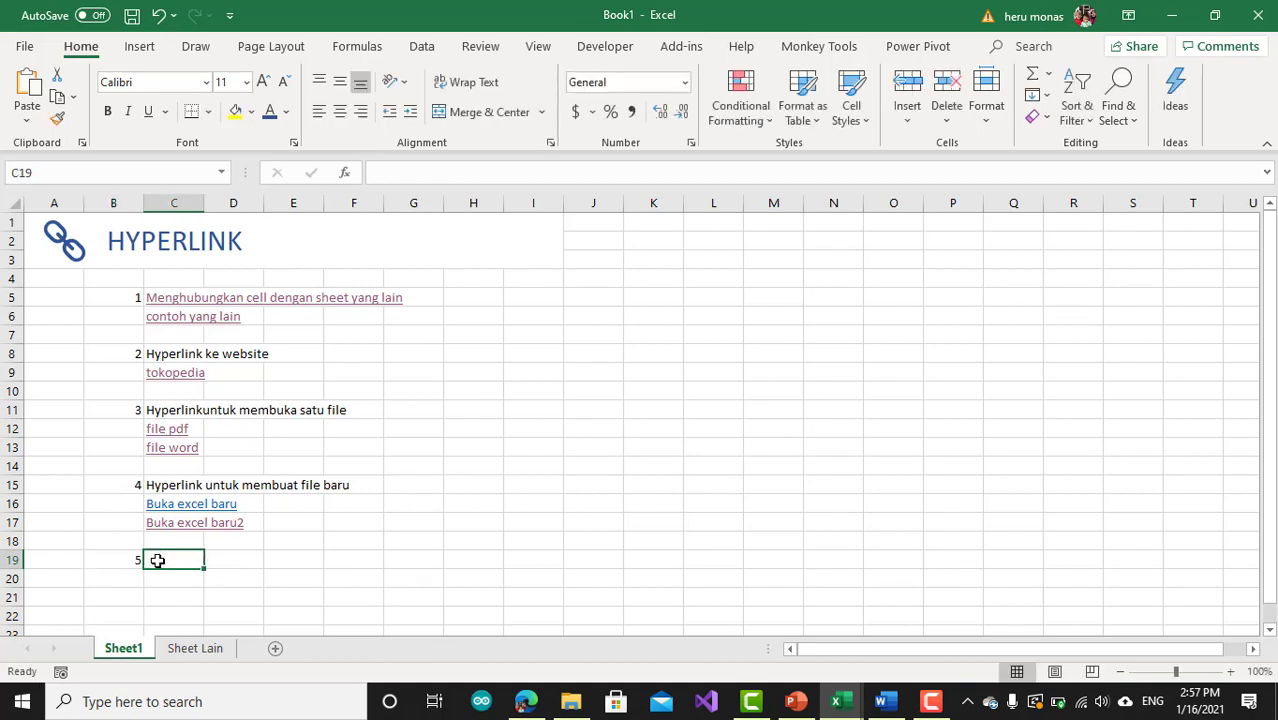
text(Tes)
click(277, 566)
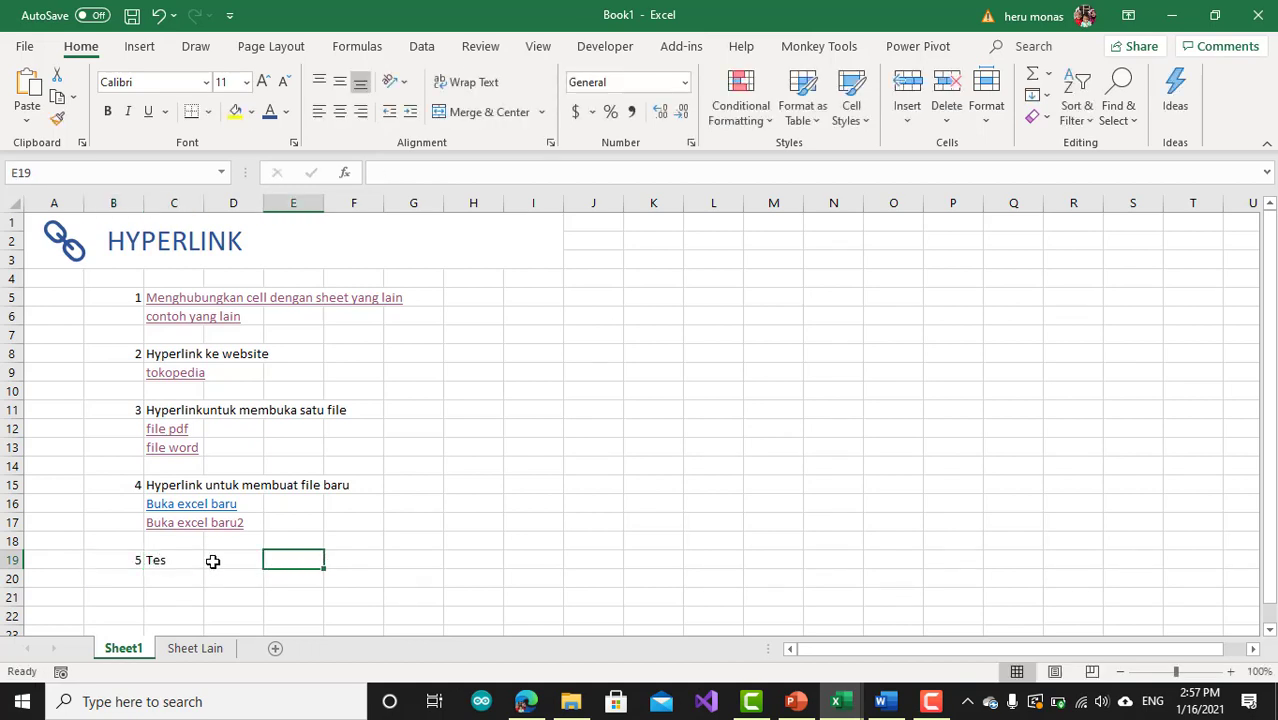
Insert a hyperlink on the Tes cell C19 that links to the existing file freelanceIndia_Rev1.xlsm in the Documents folder.
click(198, 560)
right_click(206, 564)
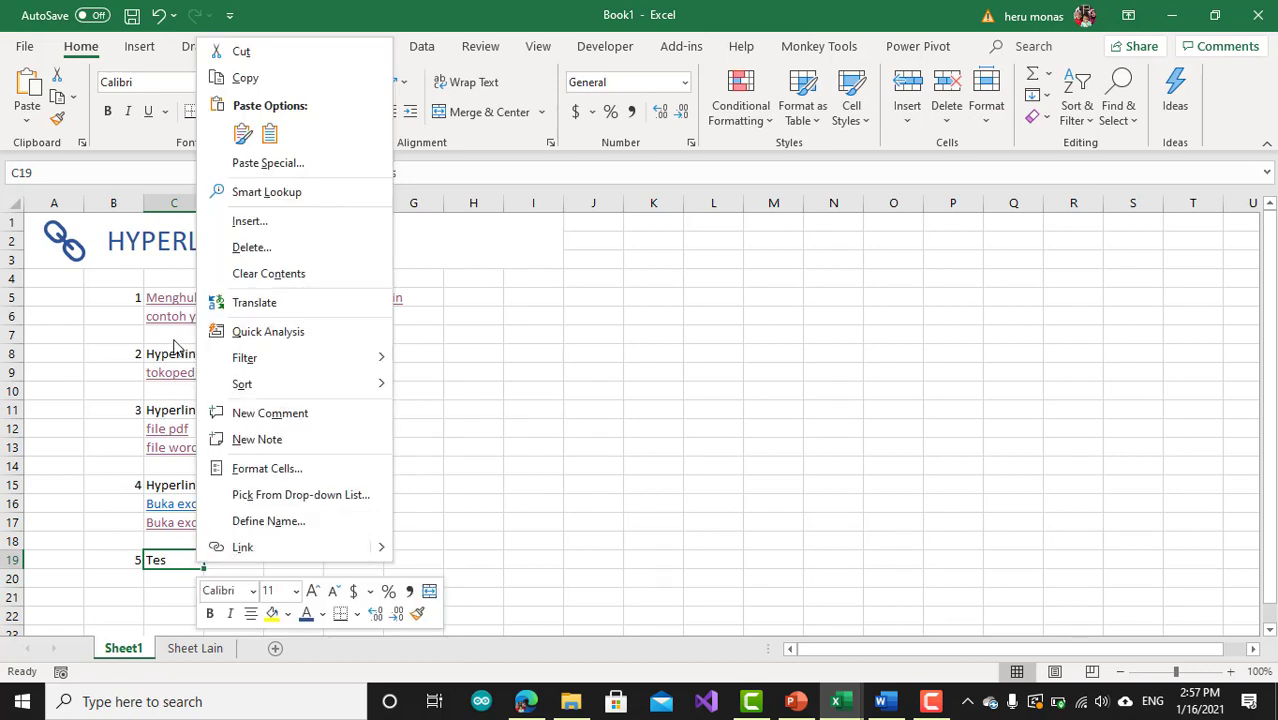
click(289, 553)
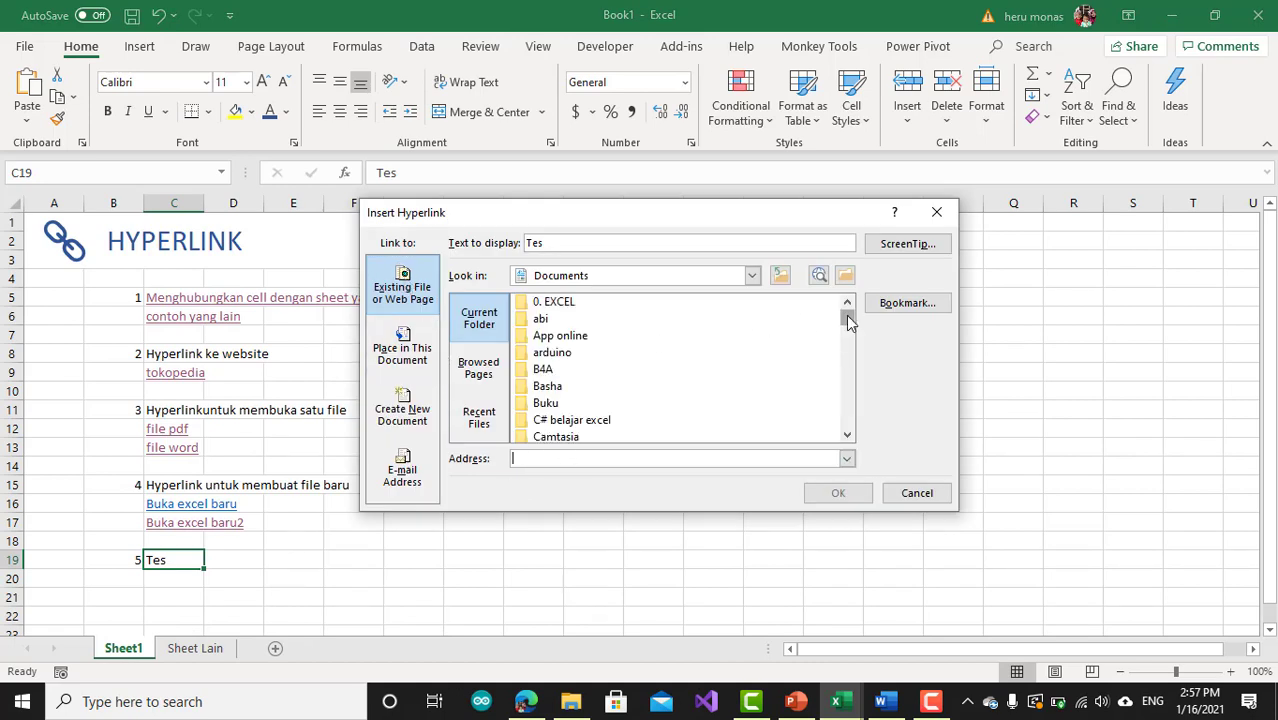
drag(847, 316, 847, 387)
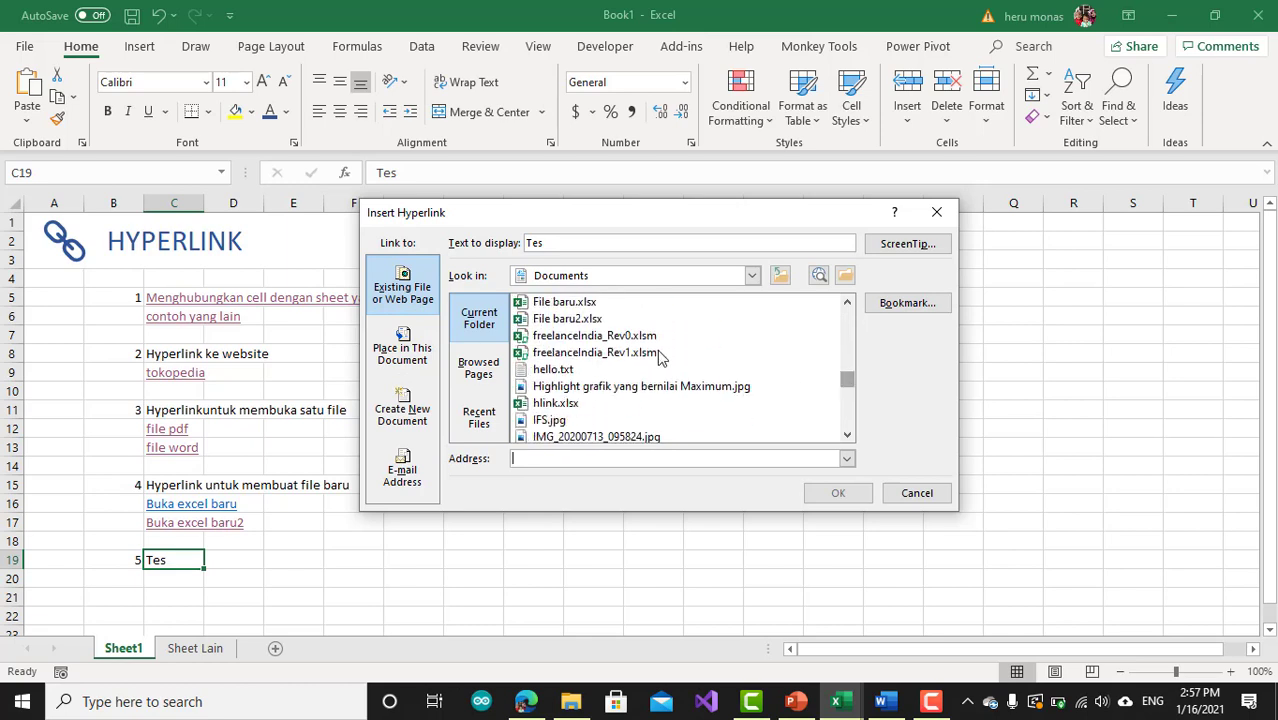
click(600, 354)
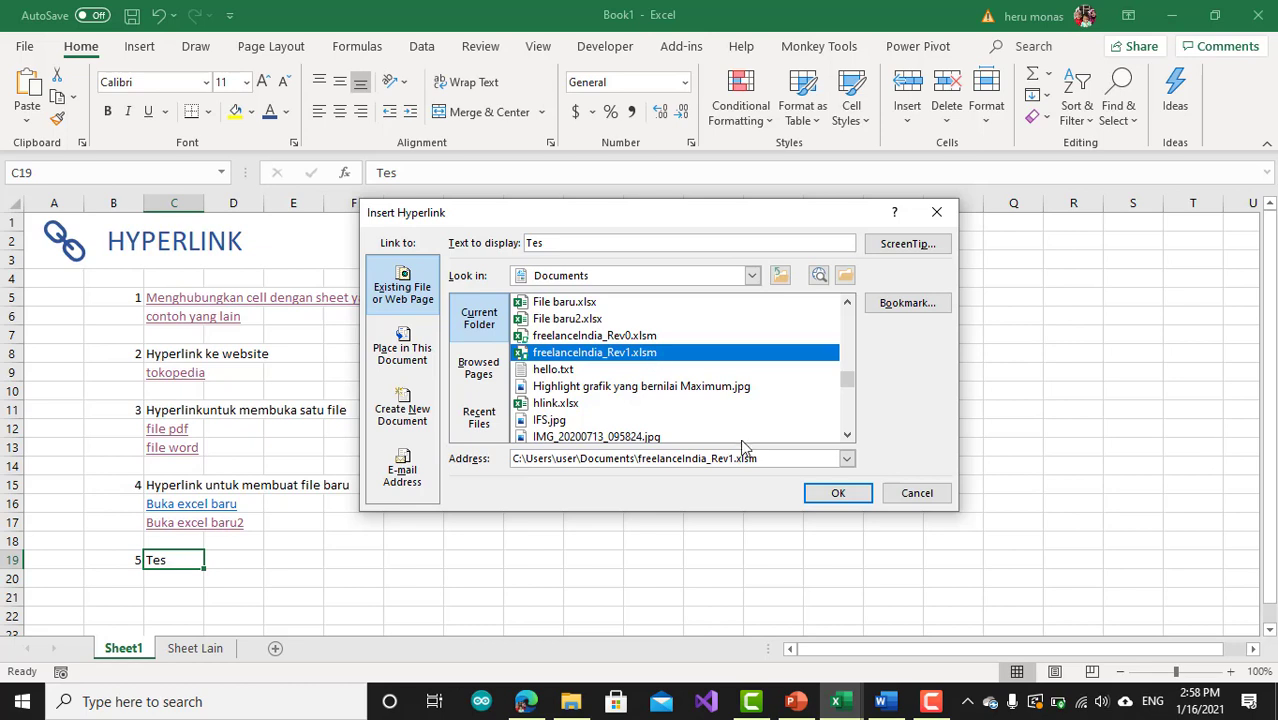
click(824, 497)
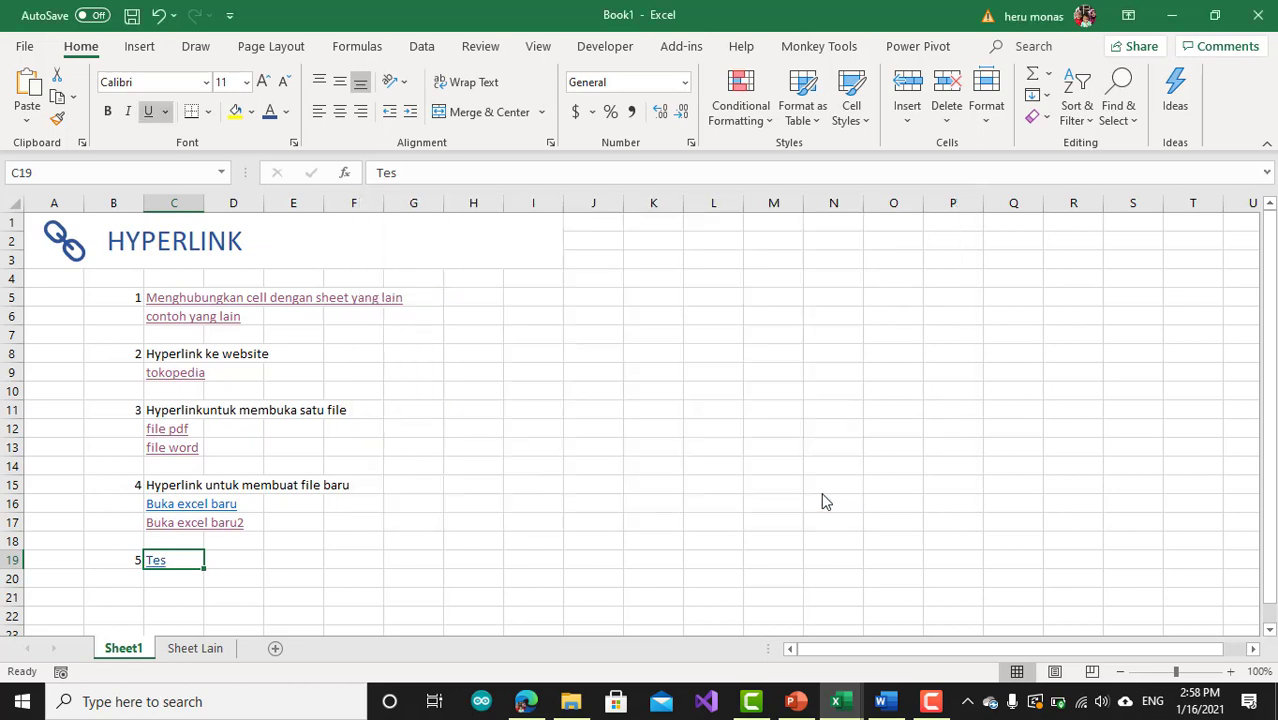
Follow the Tes hyperlink in C19 and accept the security notice to open the linked workbook.
click(181, 581)
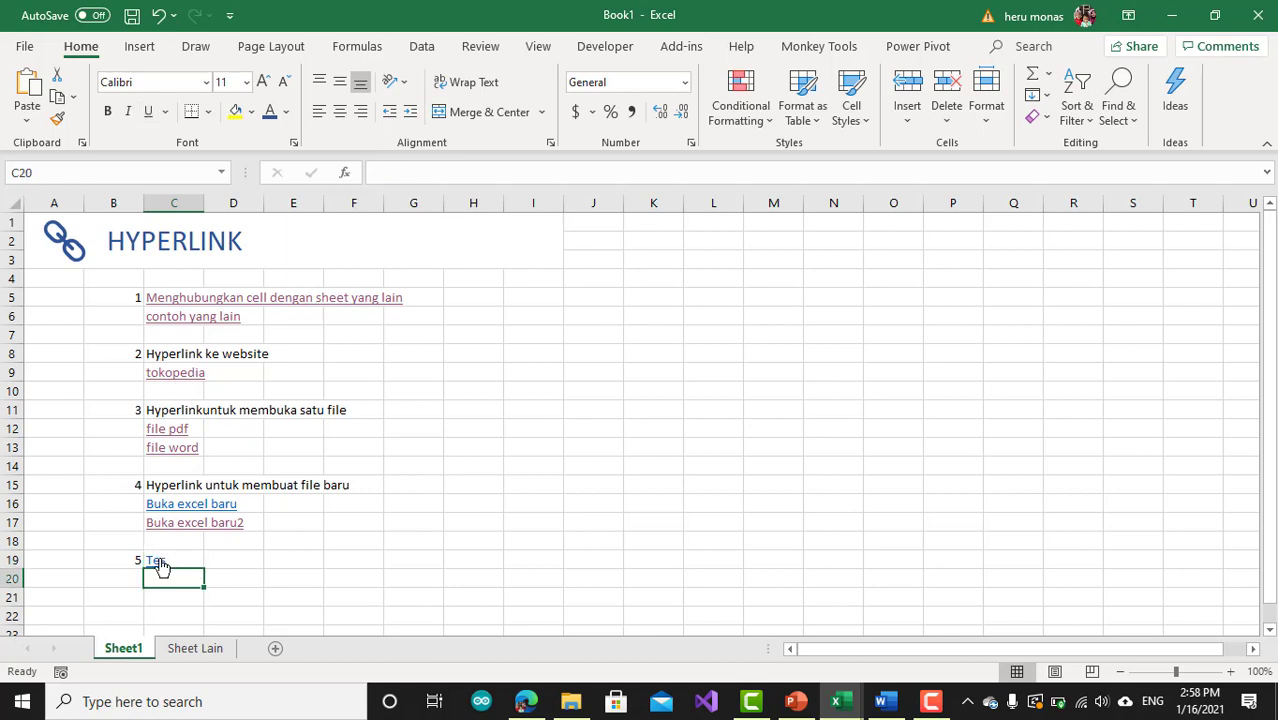
click(158, 562)
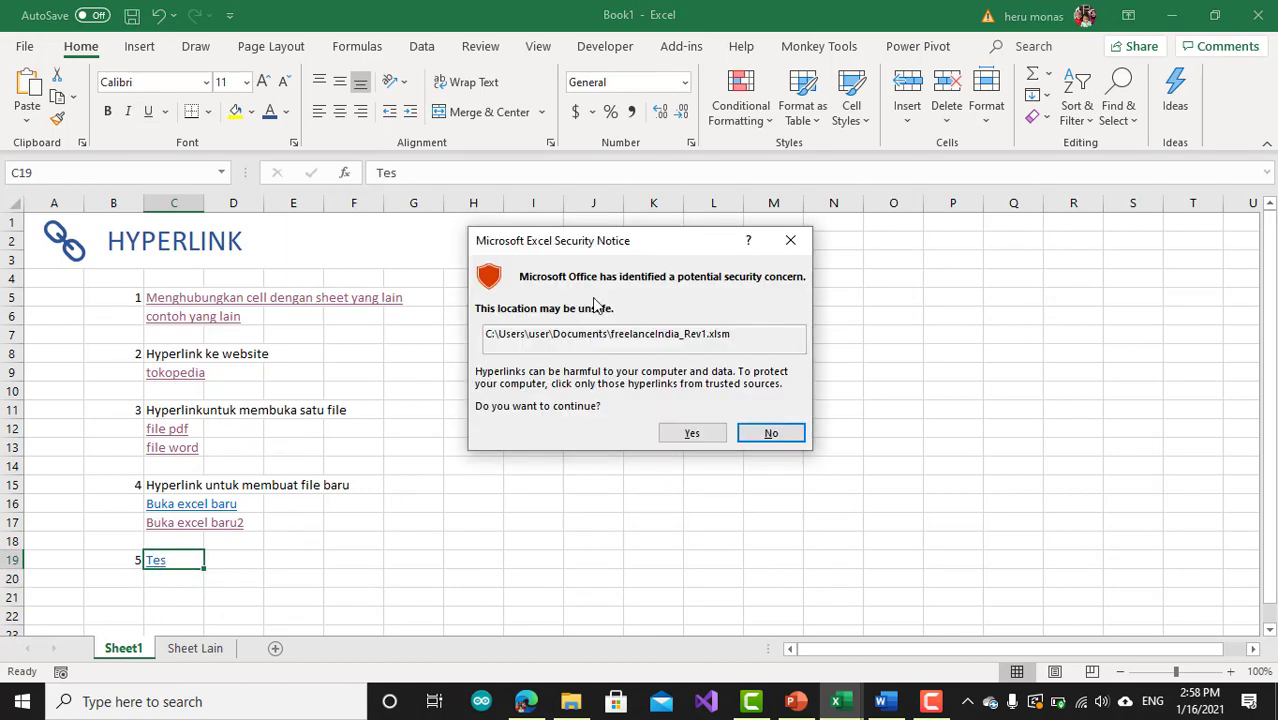
click(682, 437)
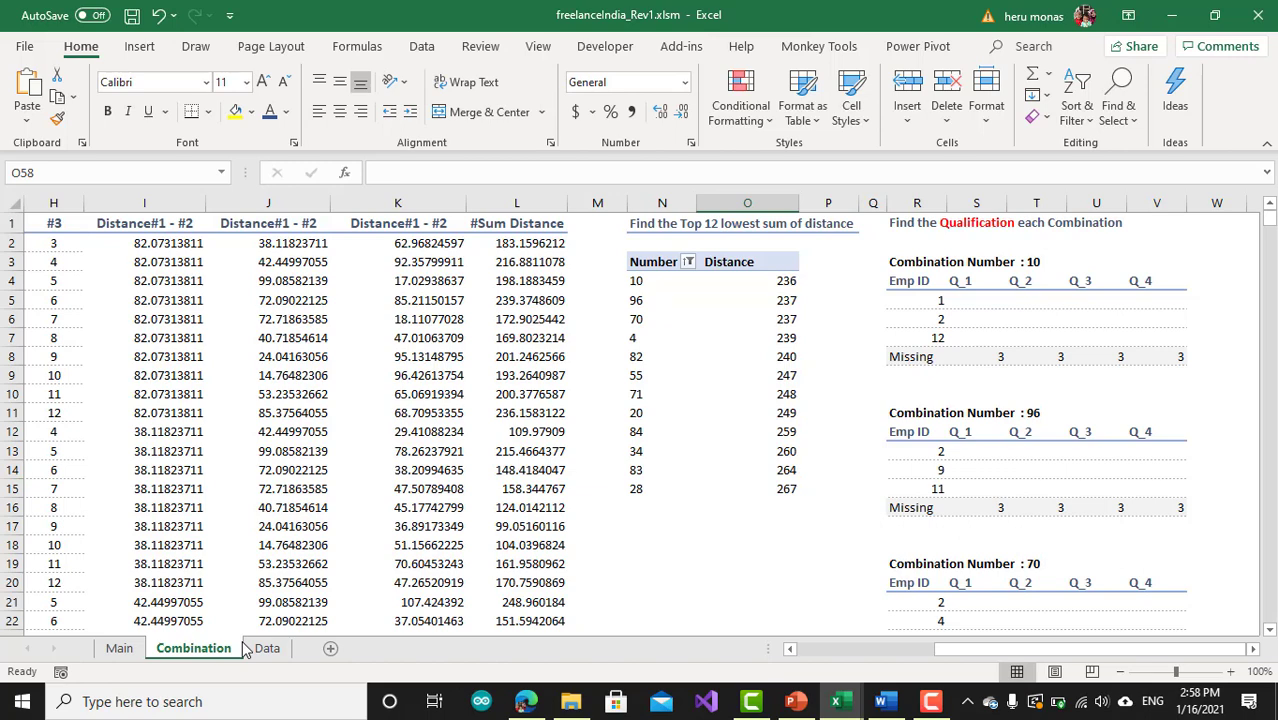
Look through the Main, Data and Combination sheets of the linked workbook.
click(128, 650)
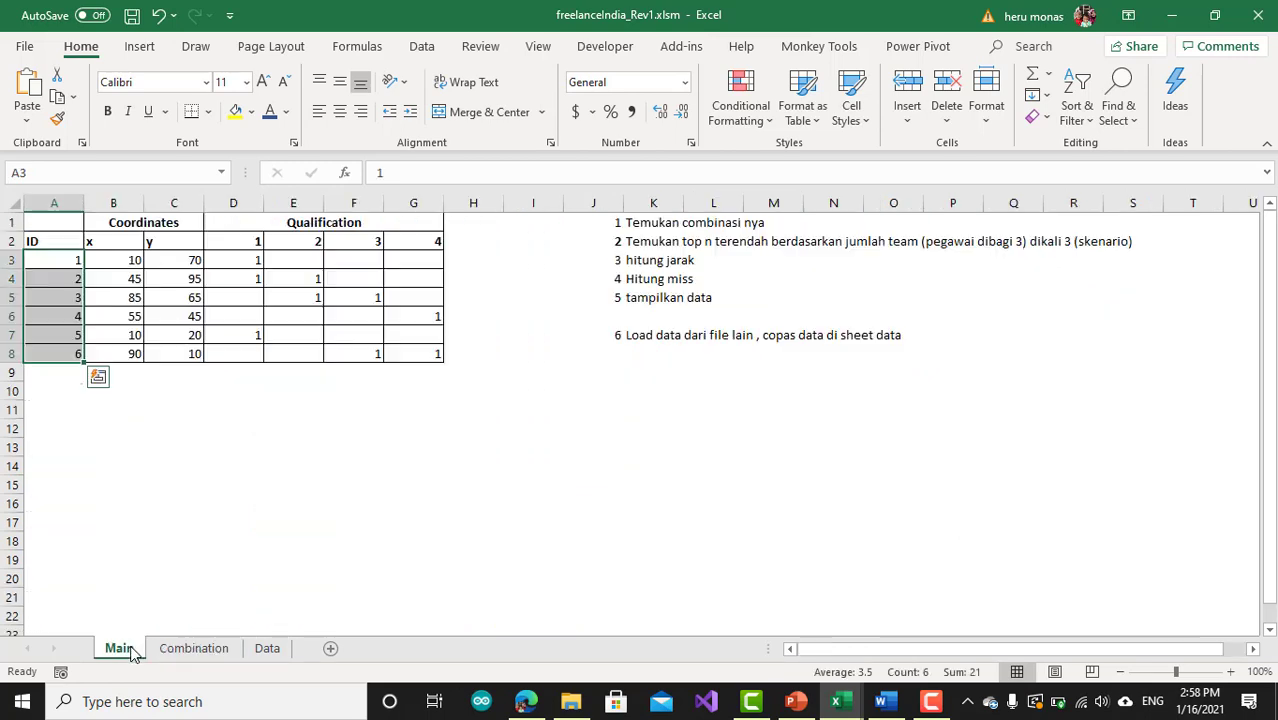
click(267, 650)
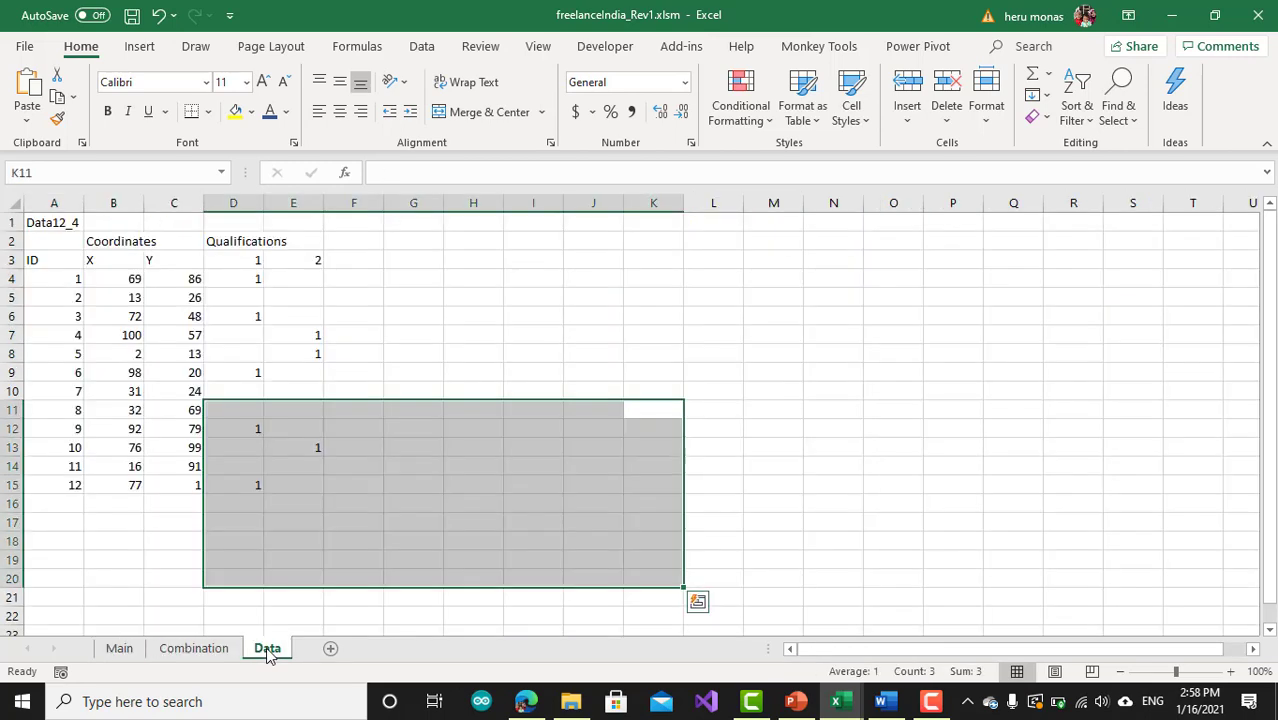
click(194, 649)
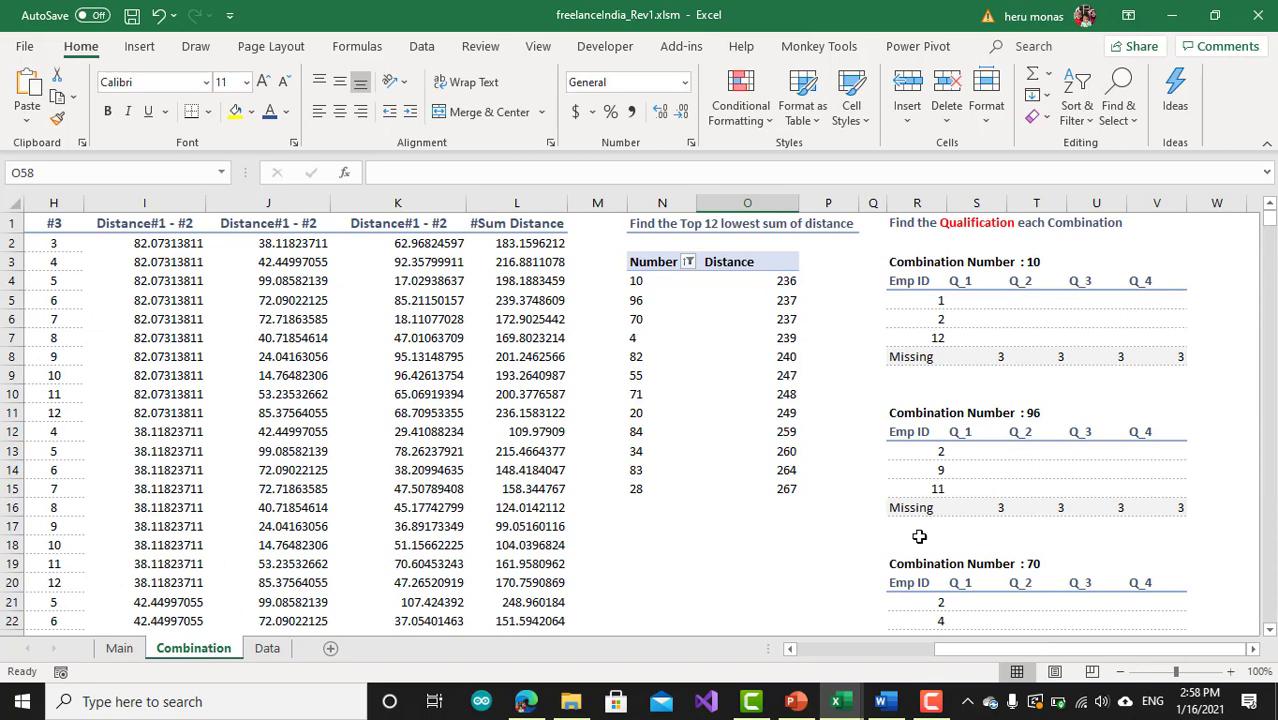
drag(963, 657, 1010, 667)
Make Main the active sheet of freelanceIndia_Rev1.xlsm, save the workbook and close it.
click(119, 648)
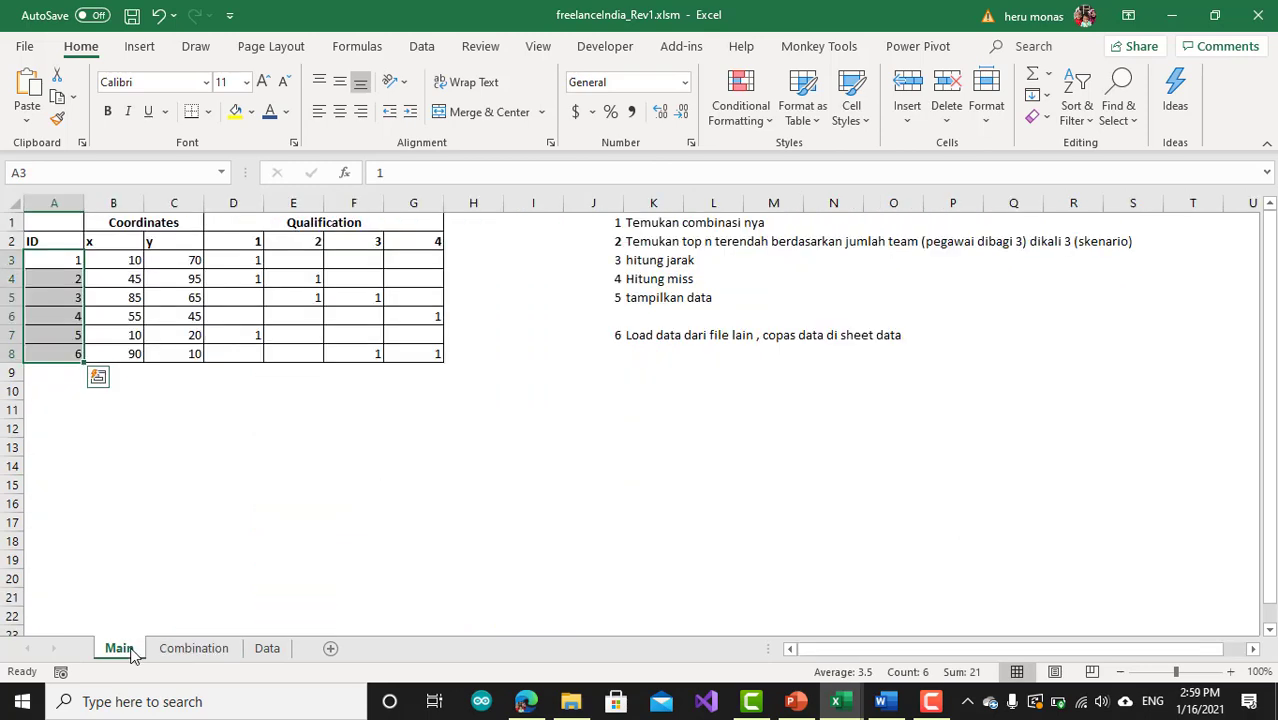
click(131, 15)
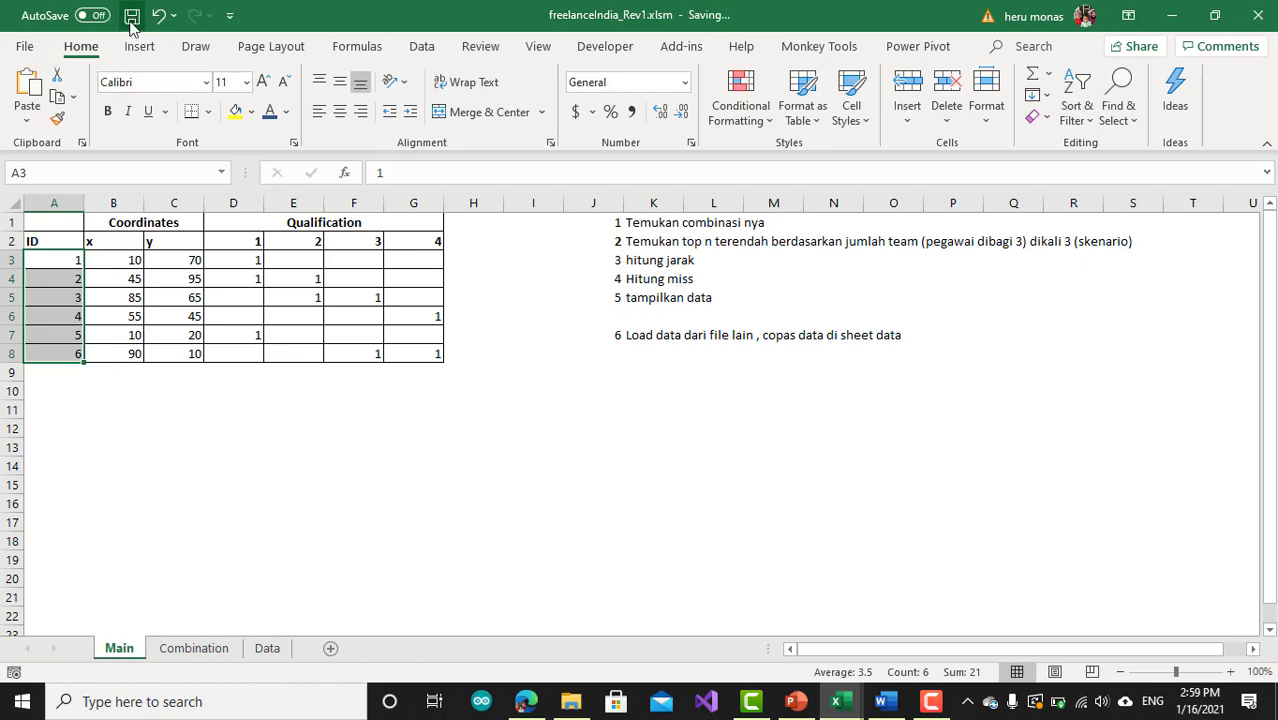
click(1256, 16)
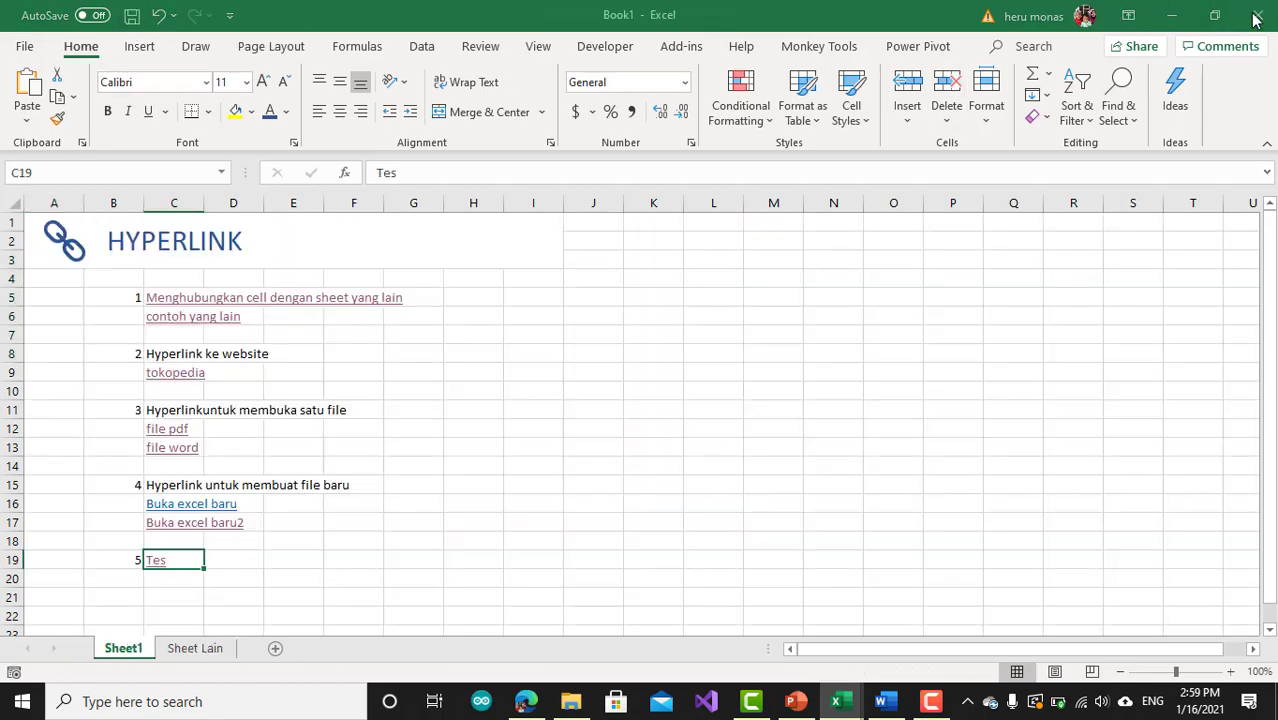
Reopen freelanceIndia_Rev1.xlsm through the Tes hyperlink to check which sheet it opens on, and close the workbook.
click(325, 579)
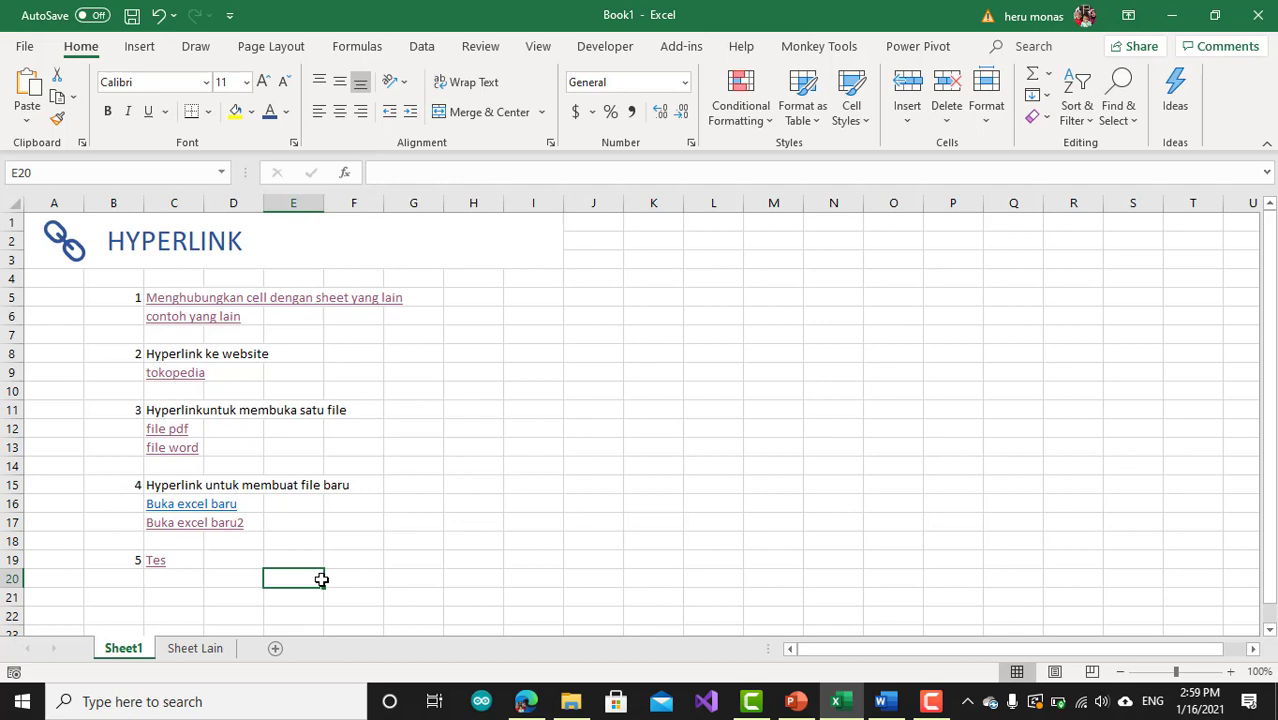
click(157, 568)
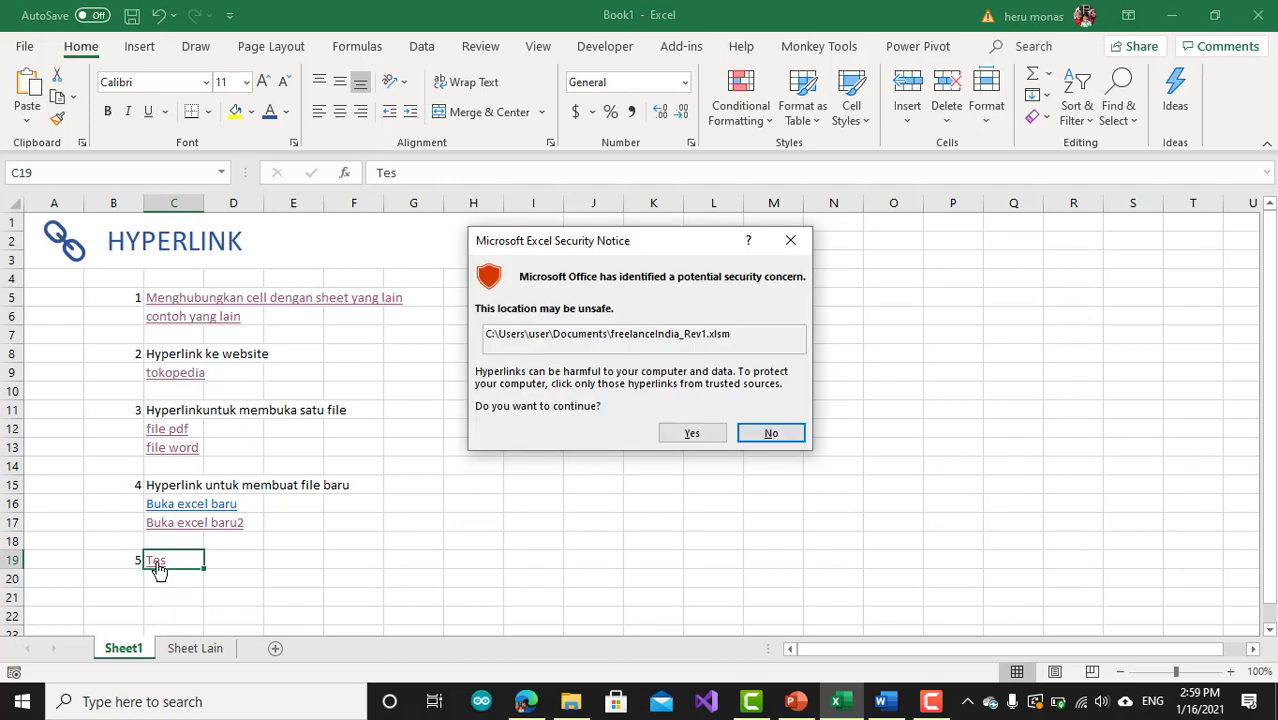
click(690, 436)
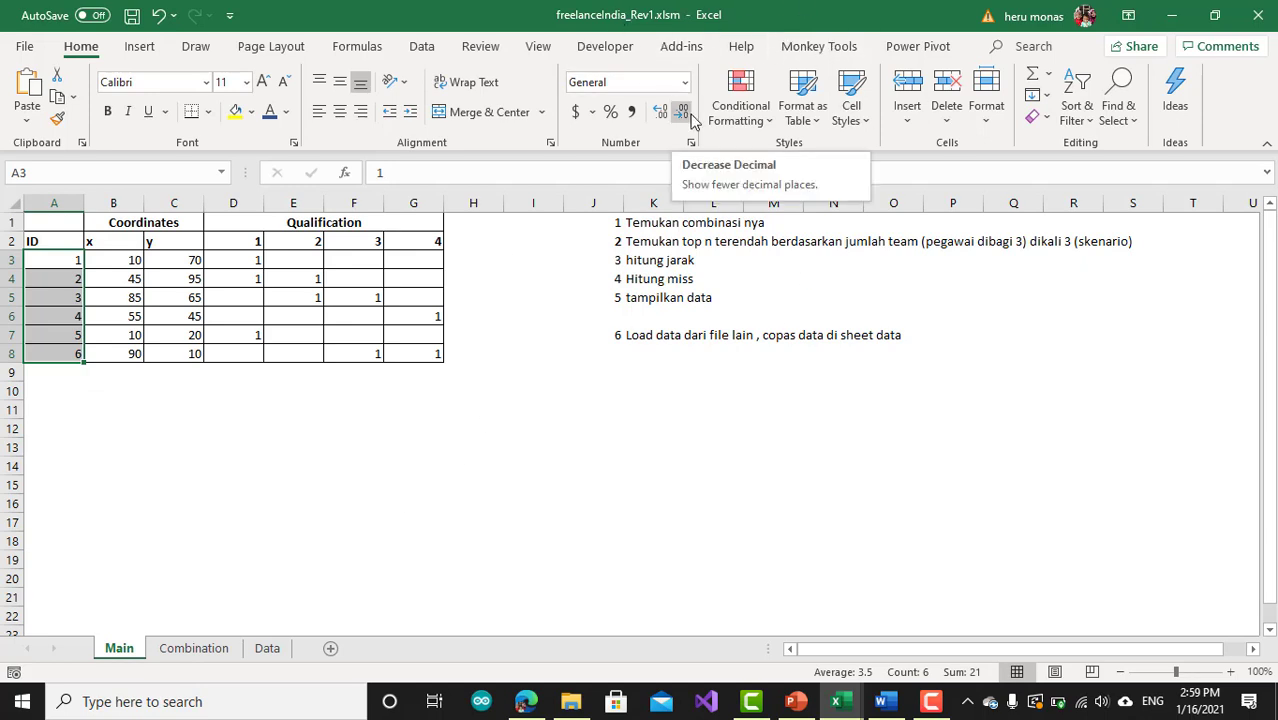
click(1266, 28)
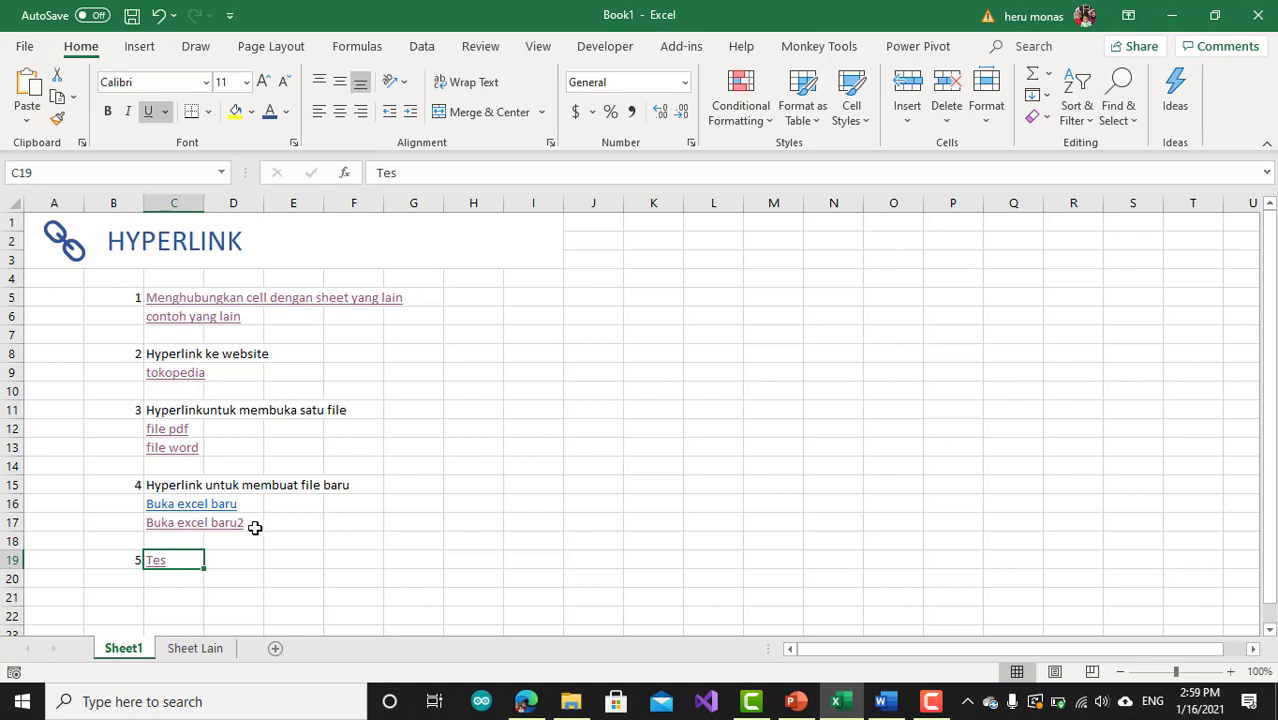
right_click(186, 560)
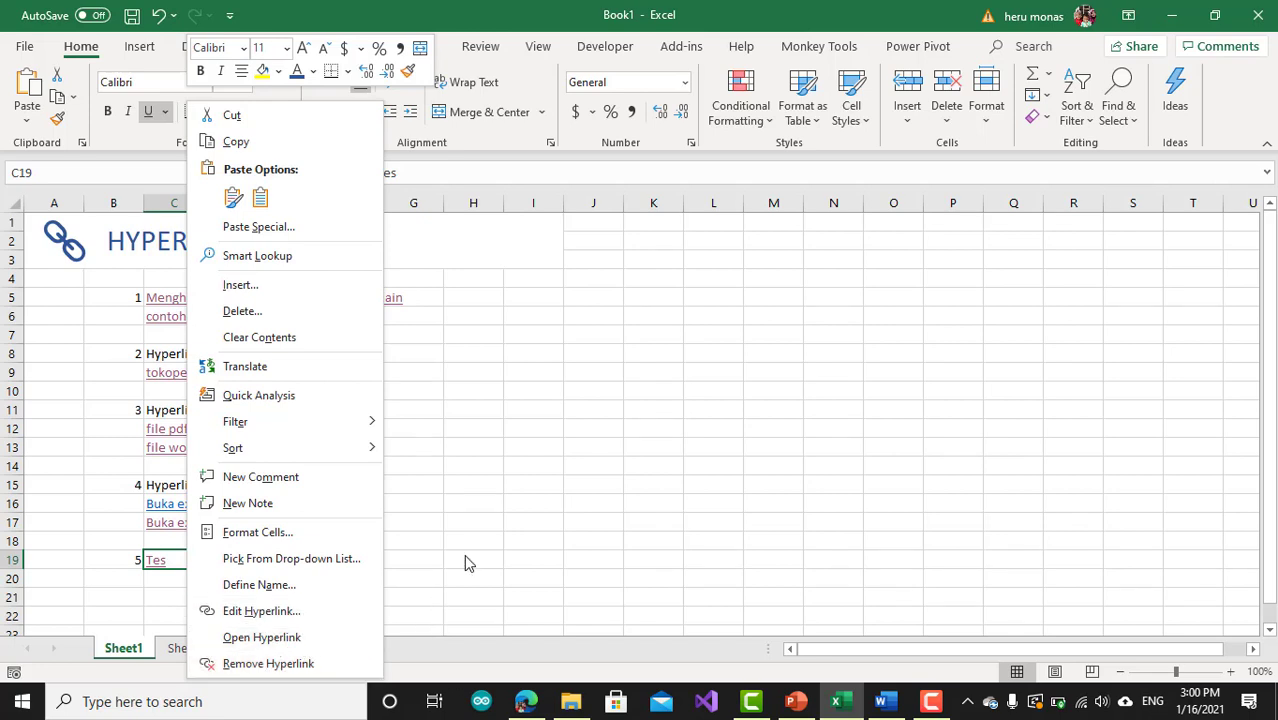
key(Escape)
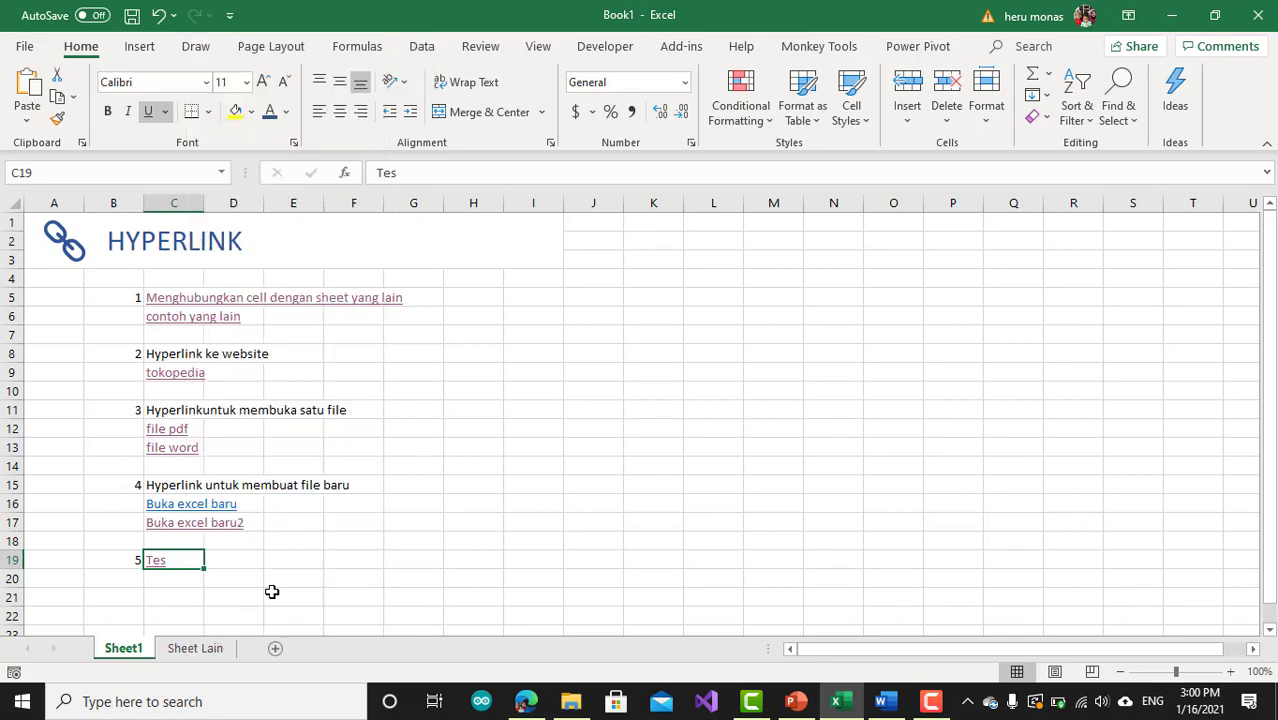
Enter the formula =HYPERLINK("","Ini link dengan formula") in cell C20, leaving the link location empty.
click(167, 584)
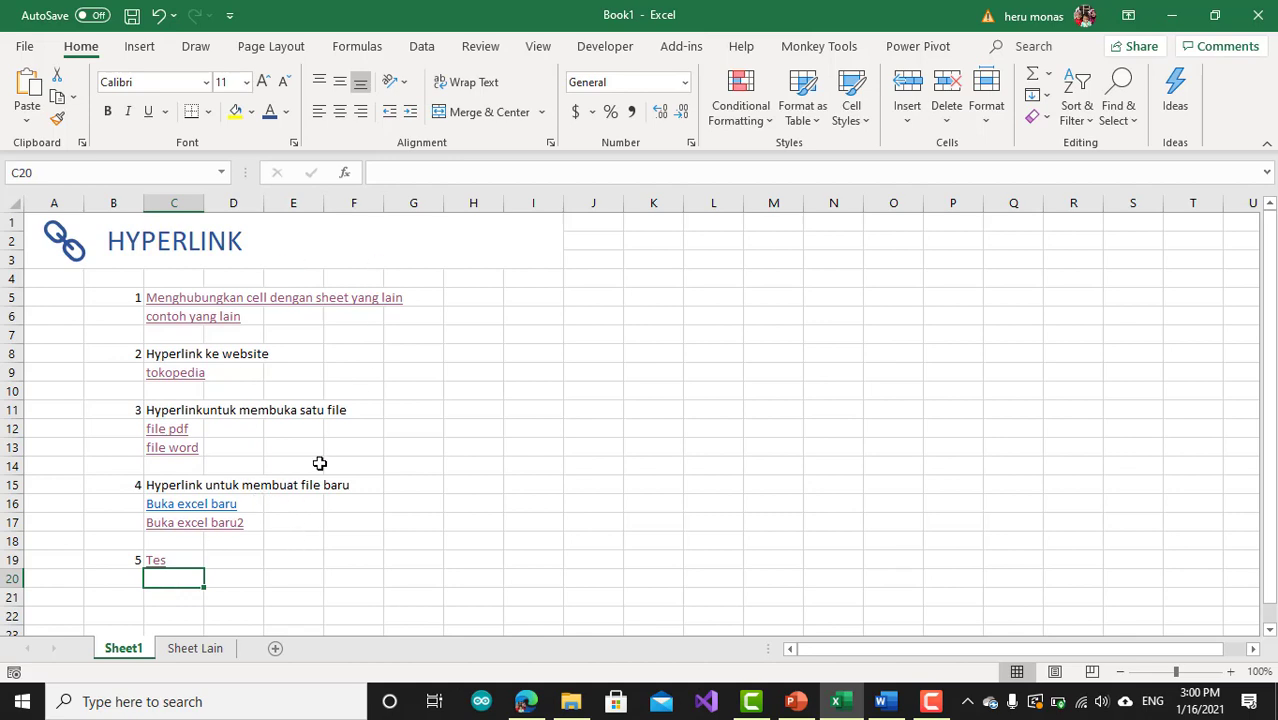
text(=)
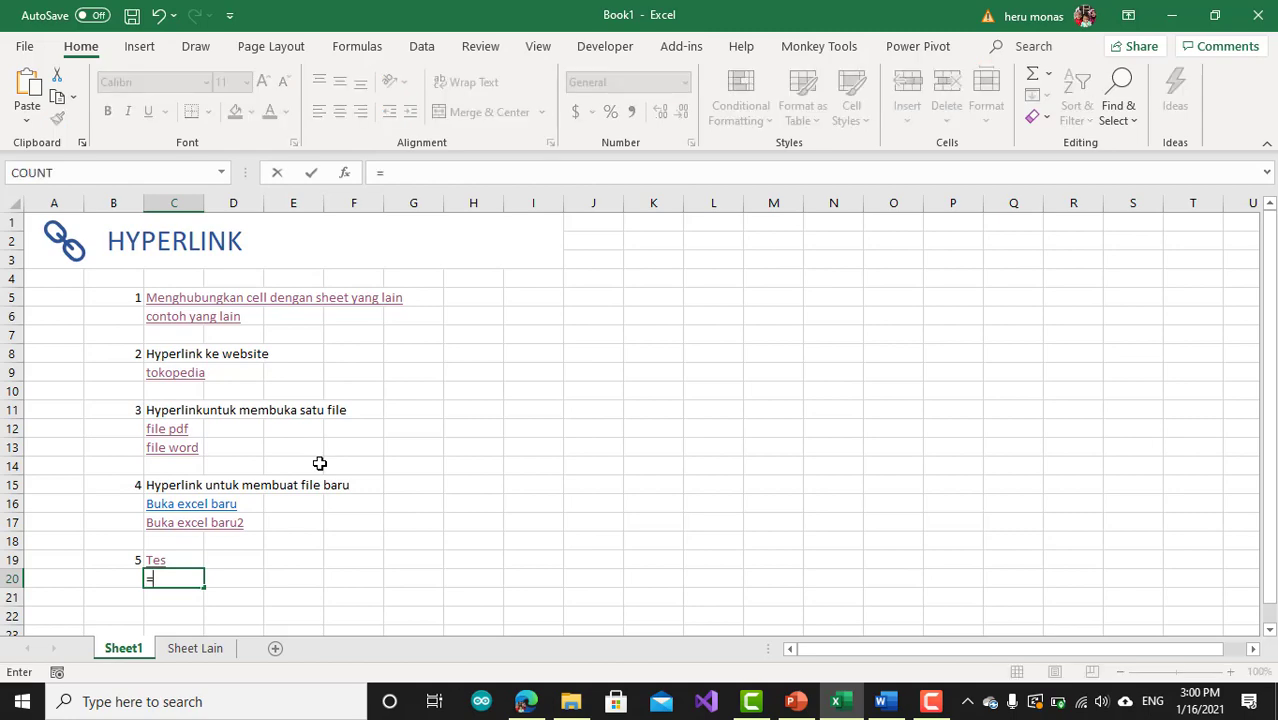
text(hy)
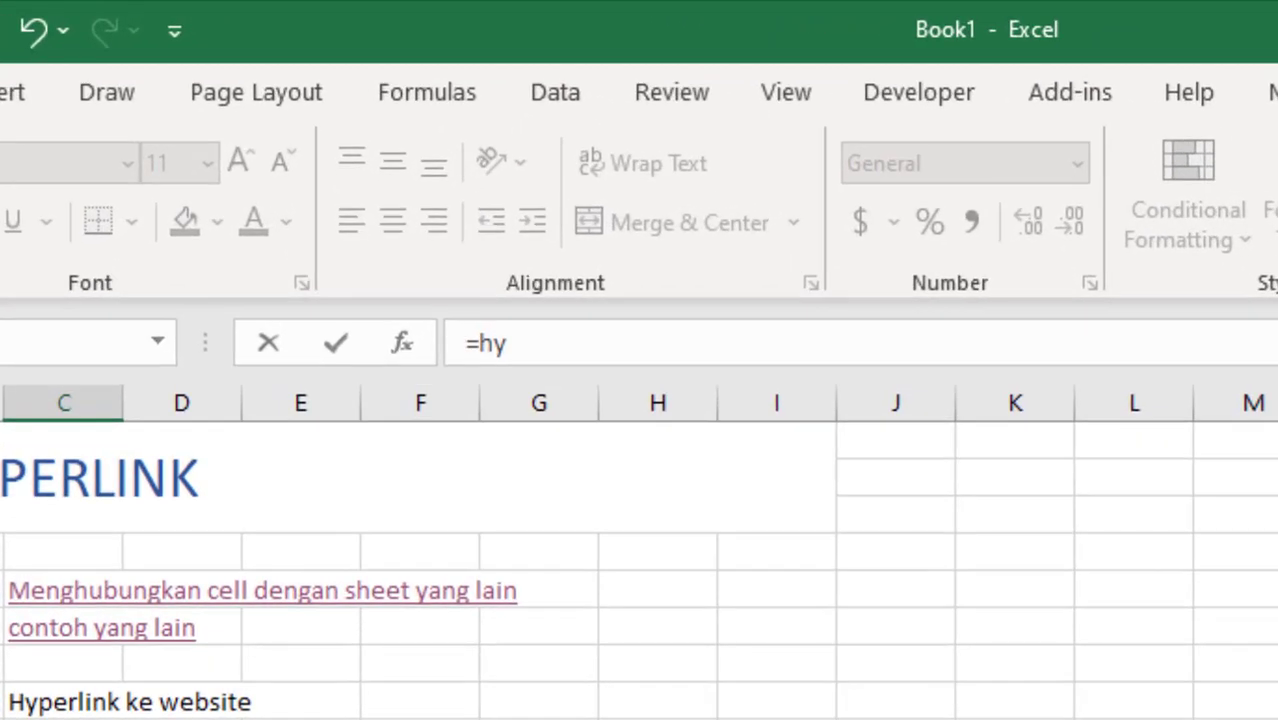
key(Tab)
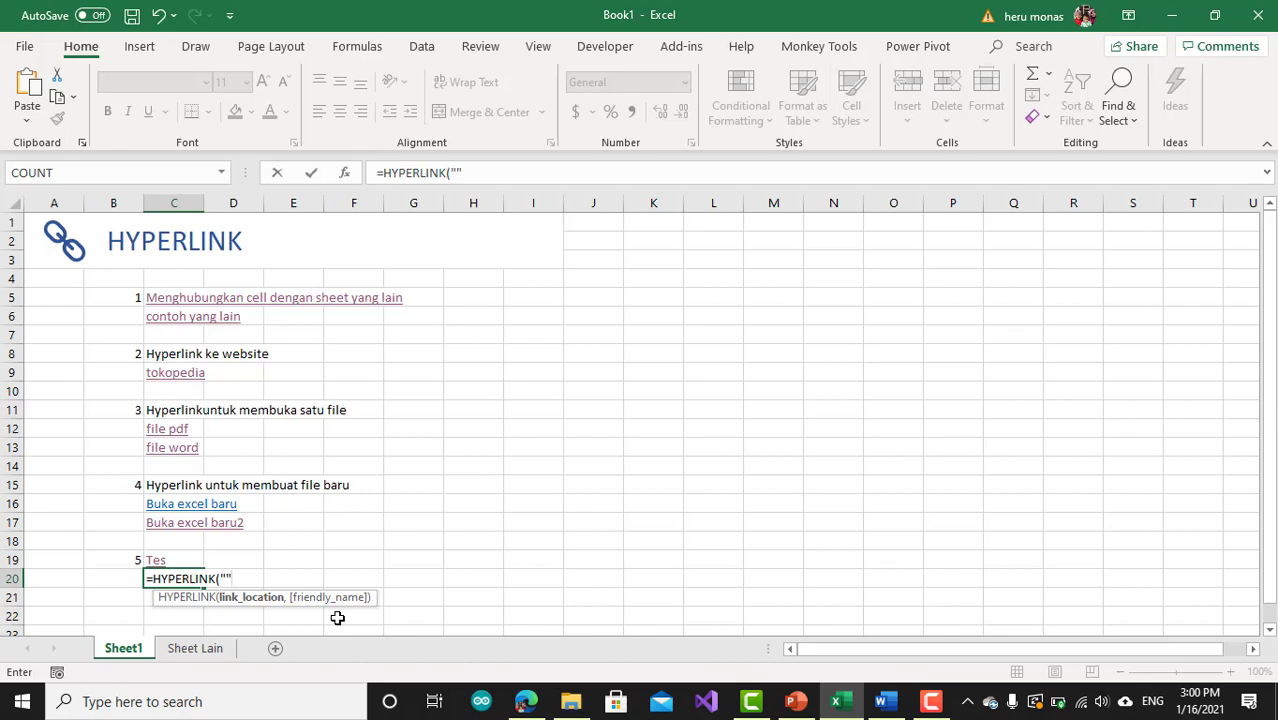
text(,)
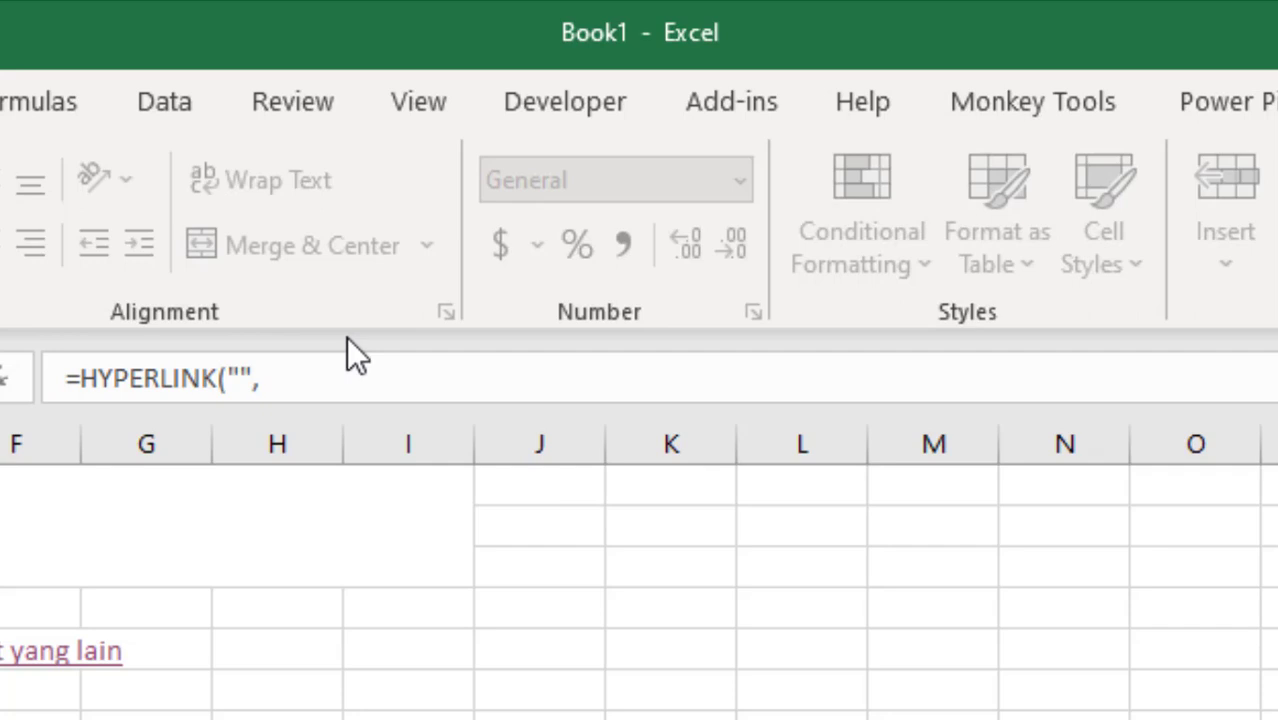
click(344, 375)
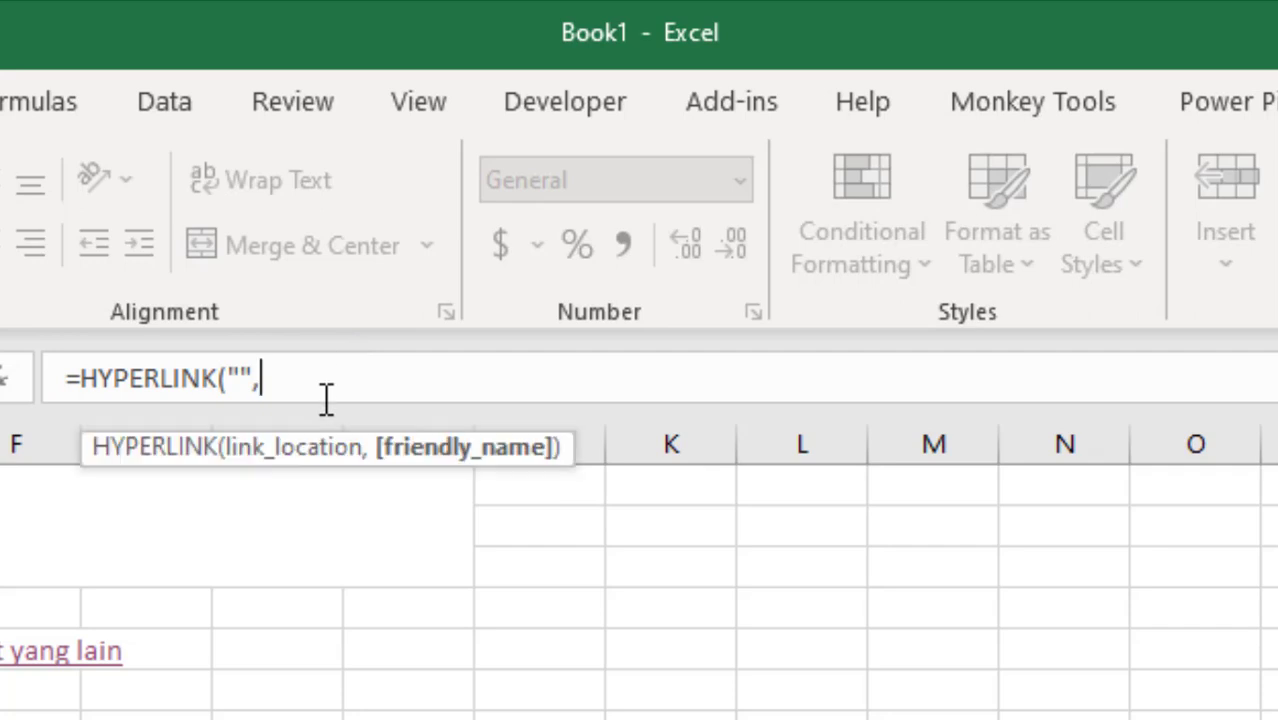
text("Ini link den)
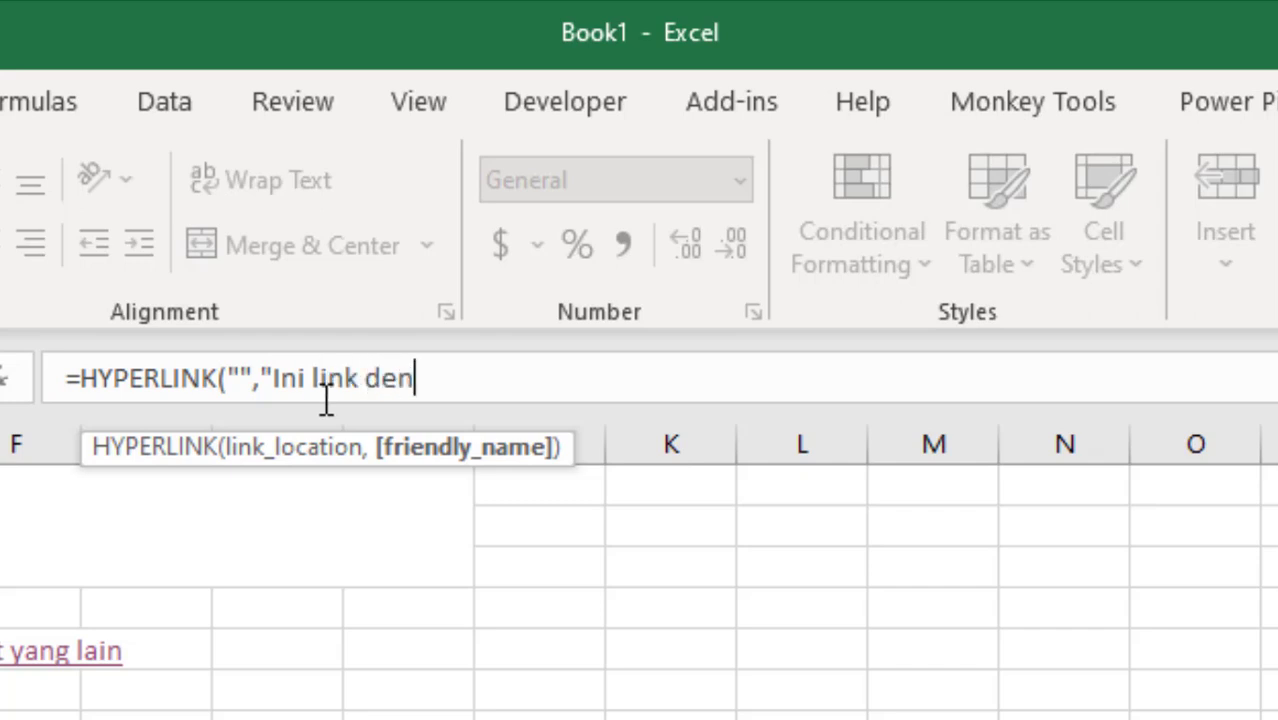
text(gan formula)
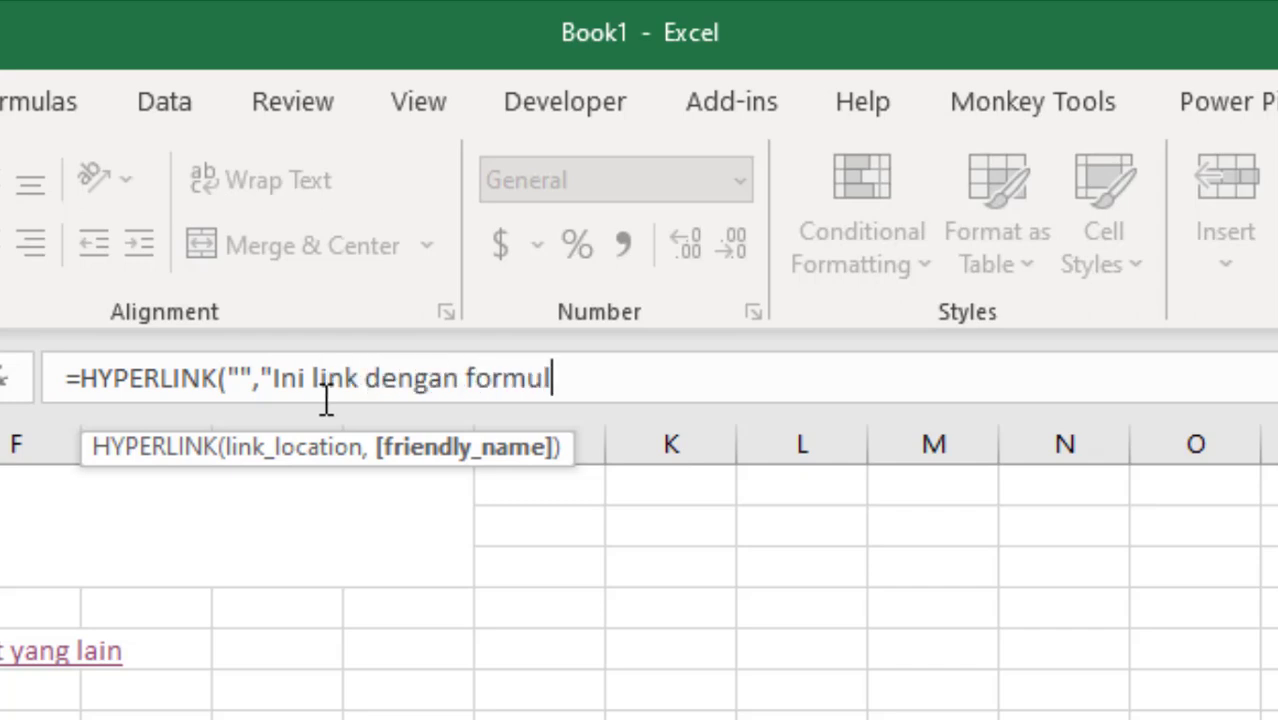
text(")
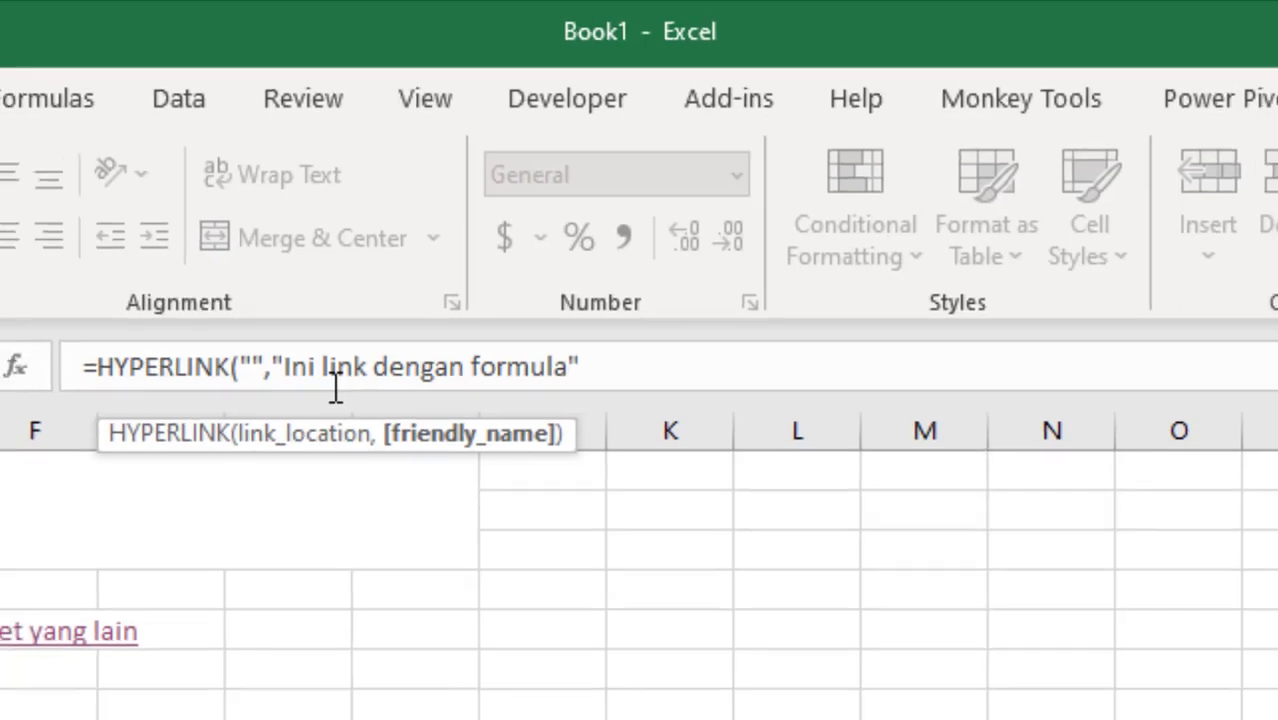
text())
key(Return)
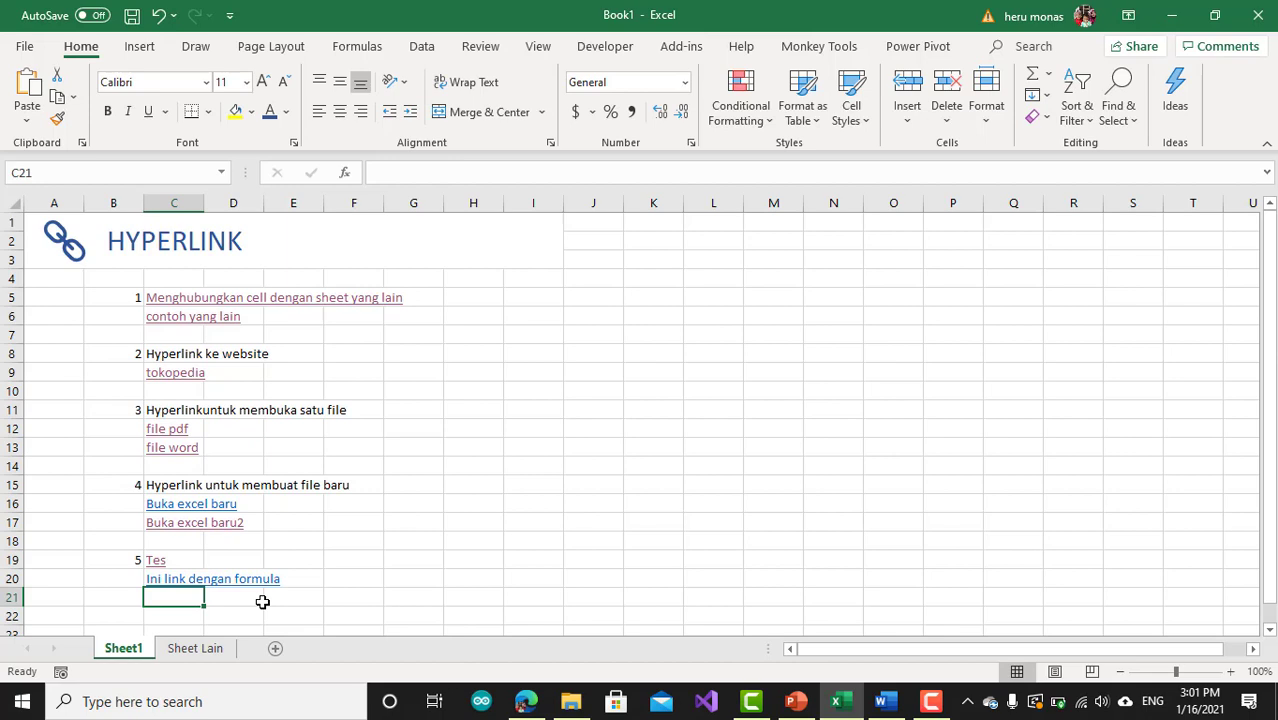
Open the HYPERLINK formula in cell C20 for editing, with the cursor between the empty link location quotes.
click(170, 582)
double_click(170, 582)
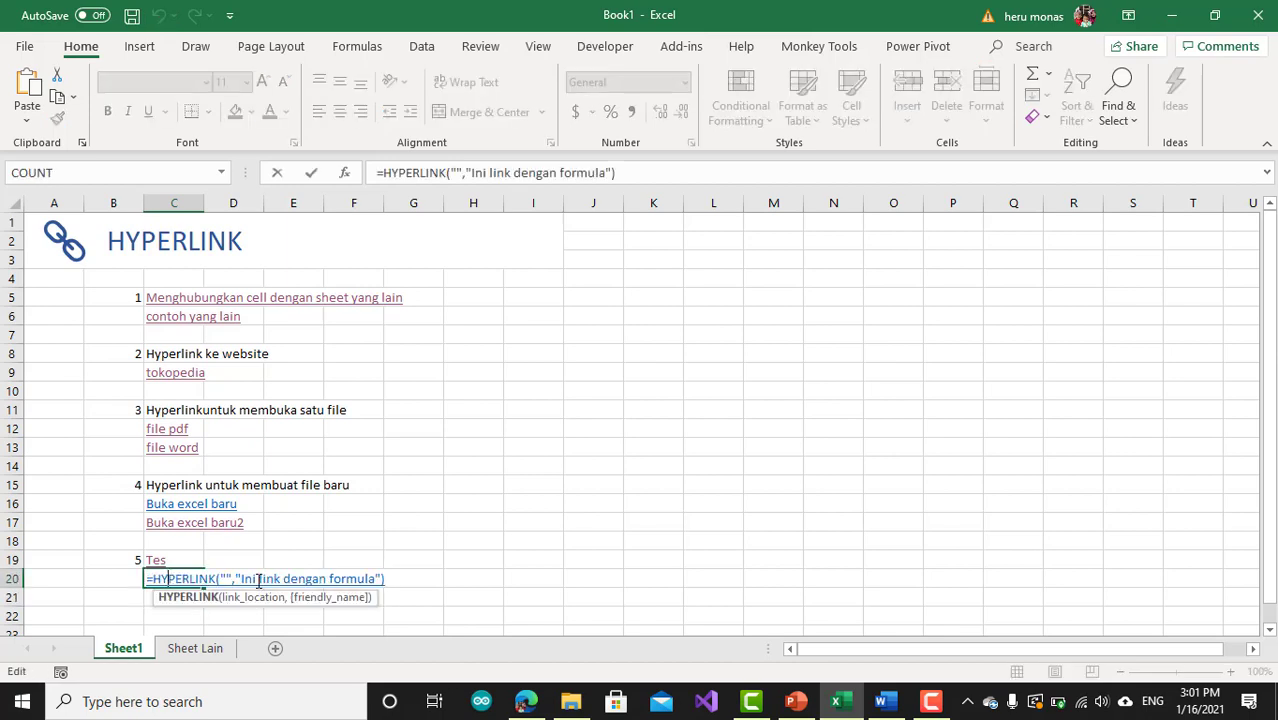
click(457, 173)
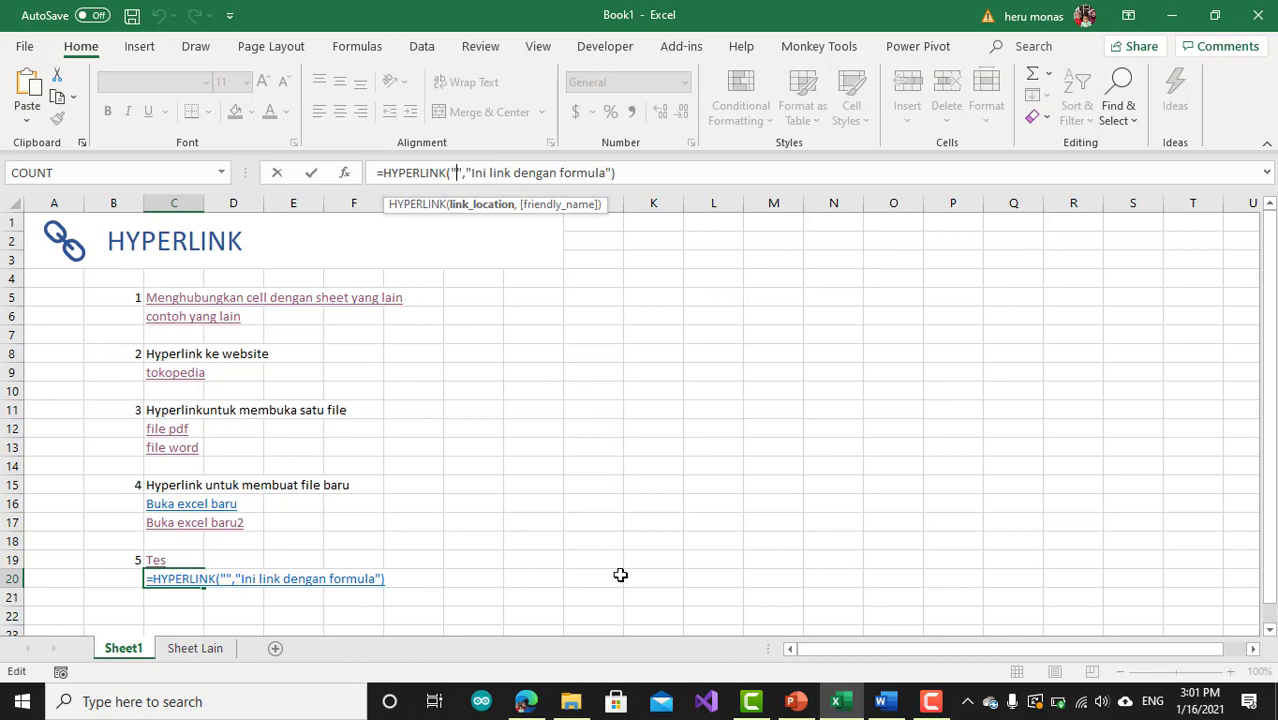
Switch to File Explorer and copy the folder location from the properties of freelanceIndia_Rev1.xlsm in Documents.
click(571, 701)
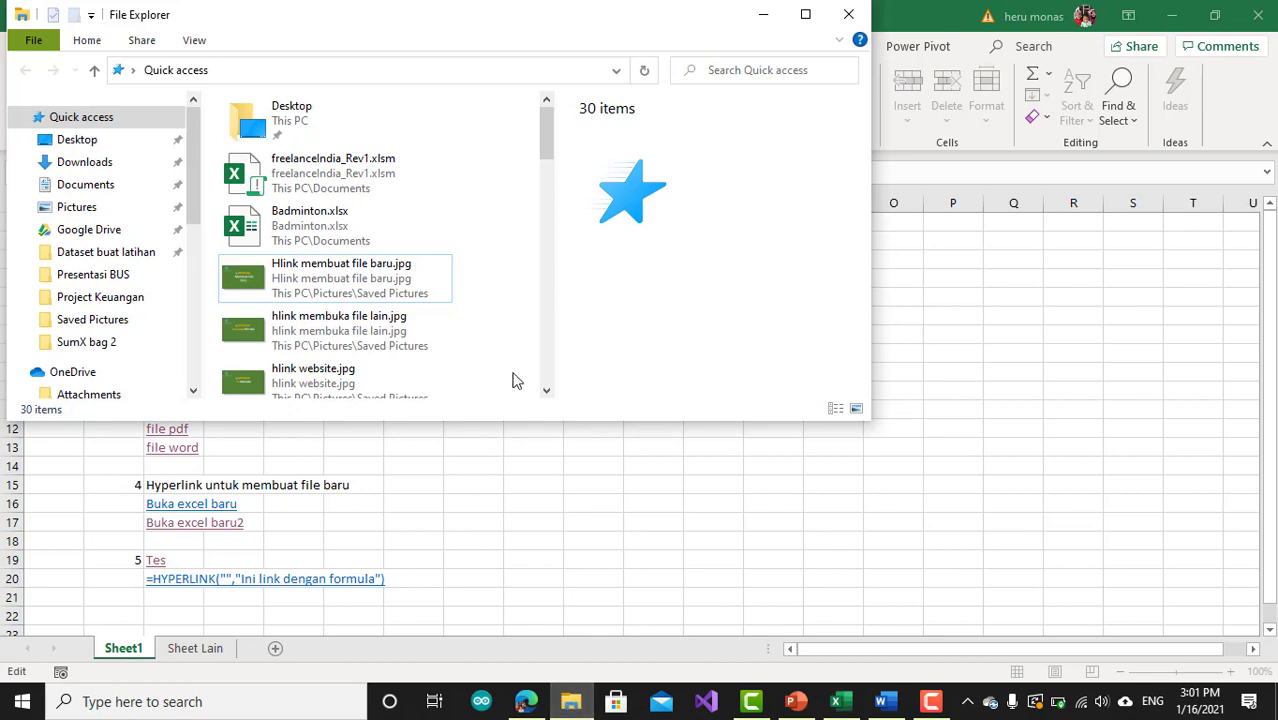
click(96, 186)
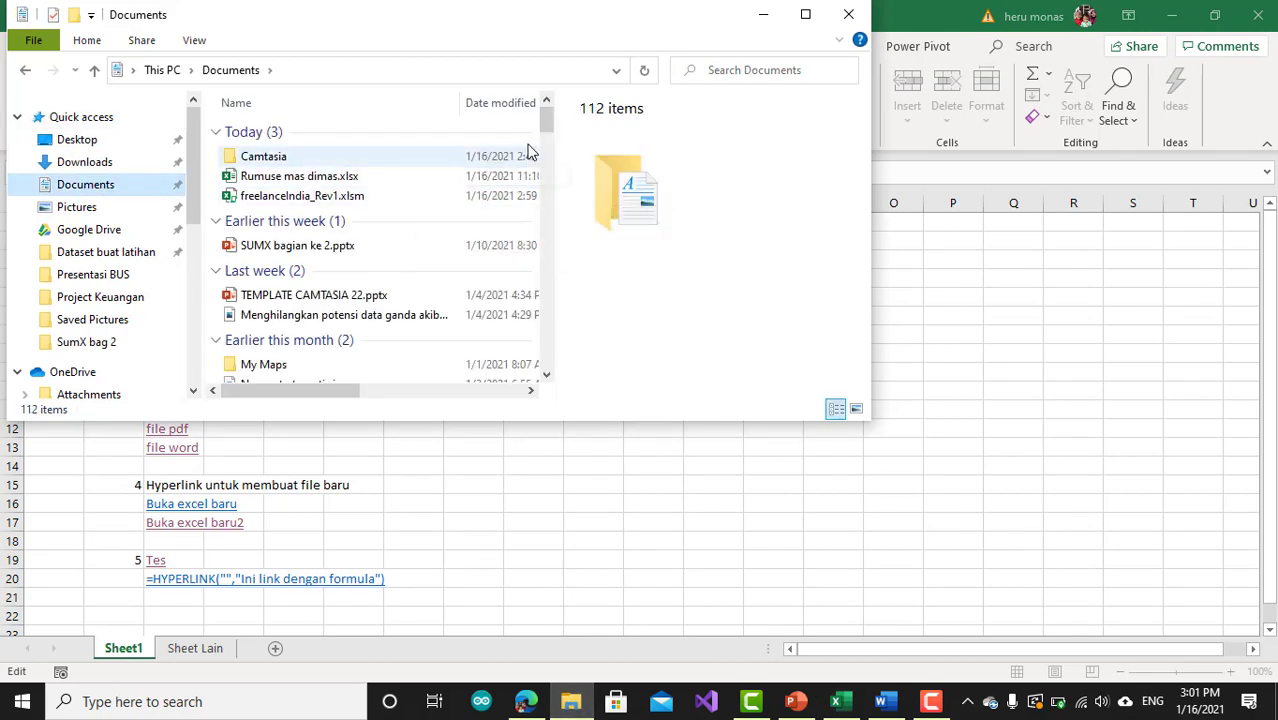
click(358, 200)
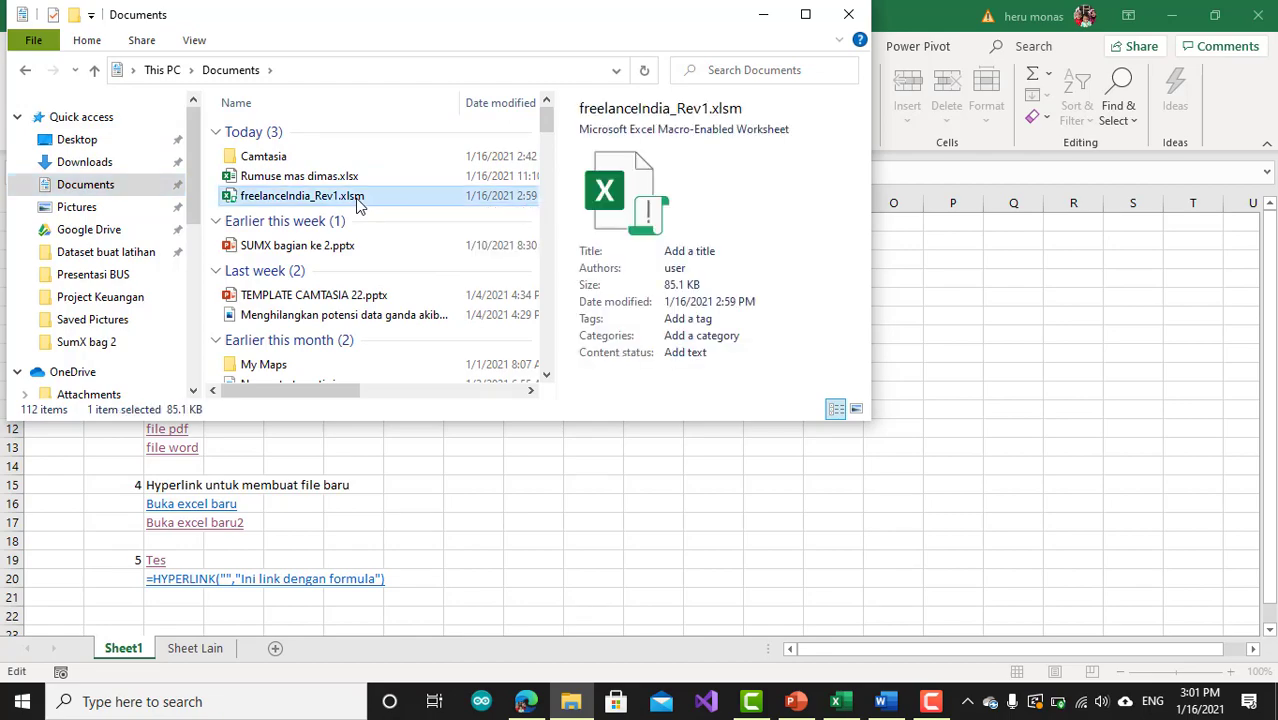
right_click(358, 192)
click(428, 667)
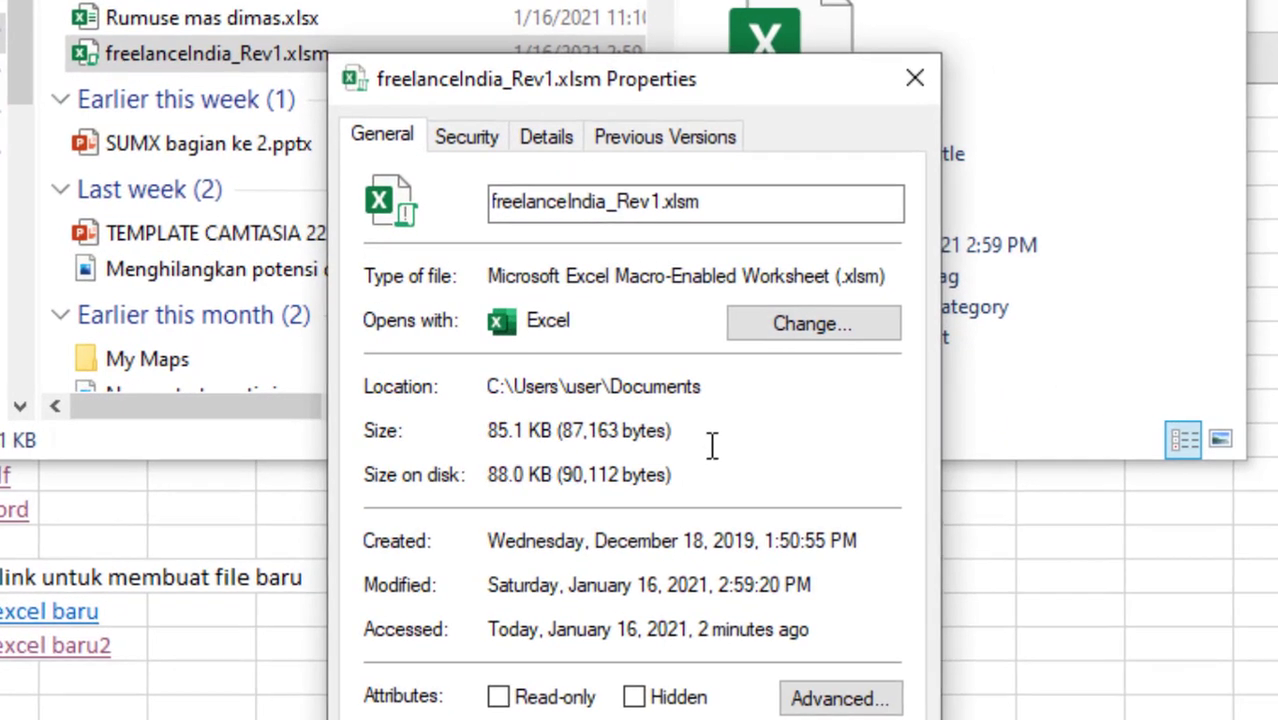
drag(717, 392, 420, 390)
key(ctrl+c)
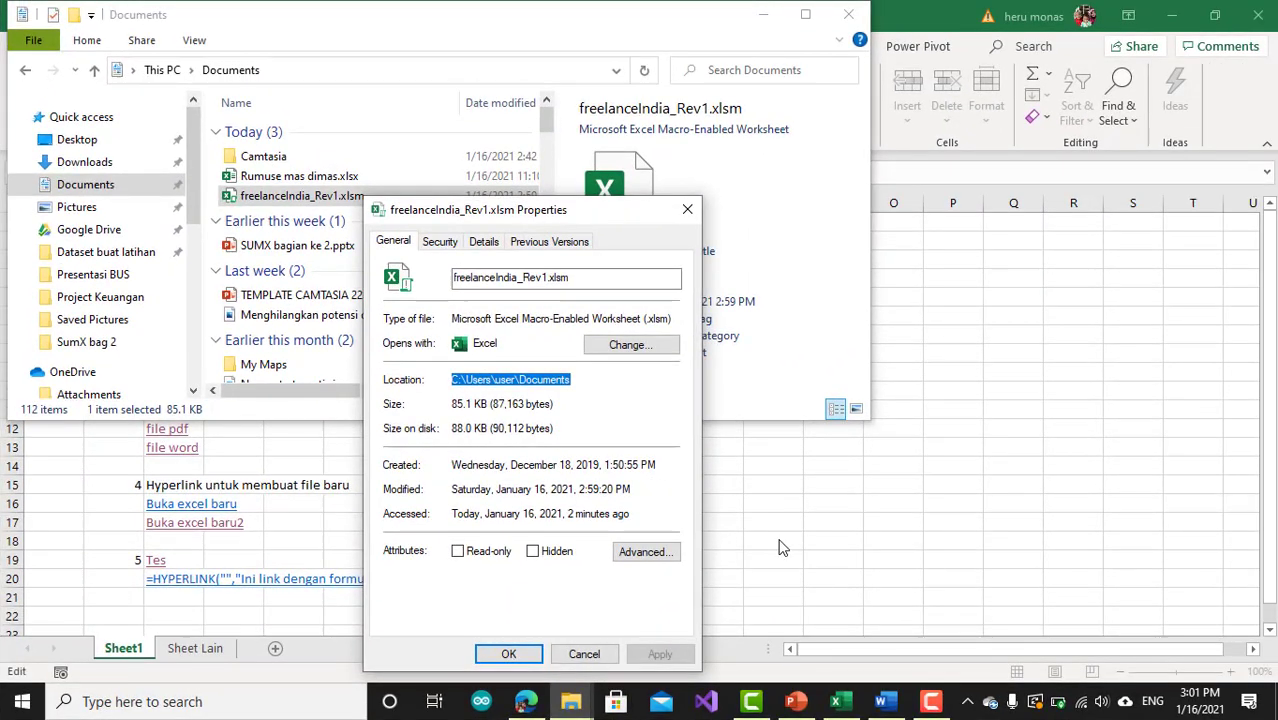
Back in Excel, paste C:\Users\user\Documents between the link location quotes of the C20 formula.
click(1082, 676)
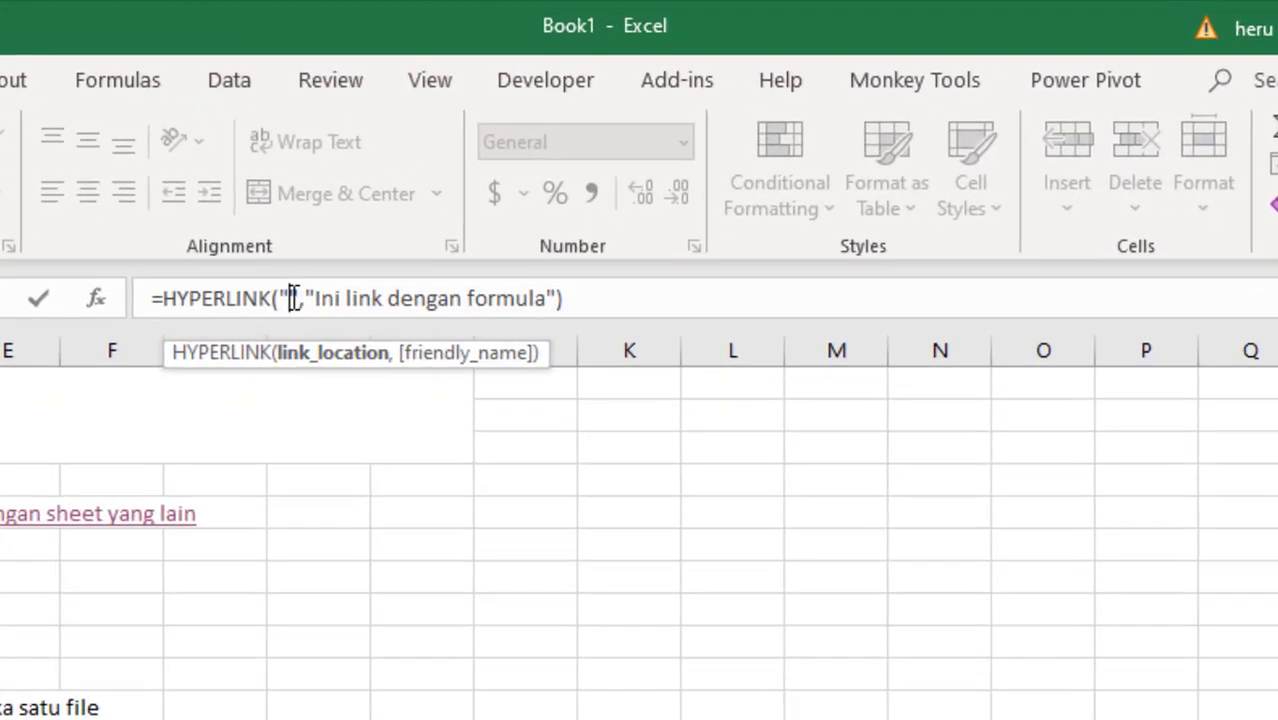
click(291, 298)
key(ctrl+v)
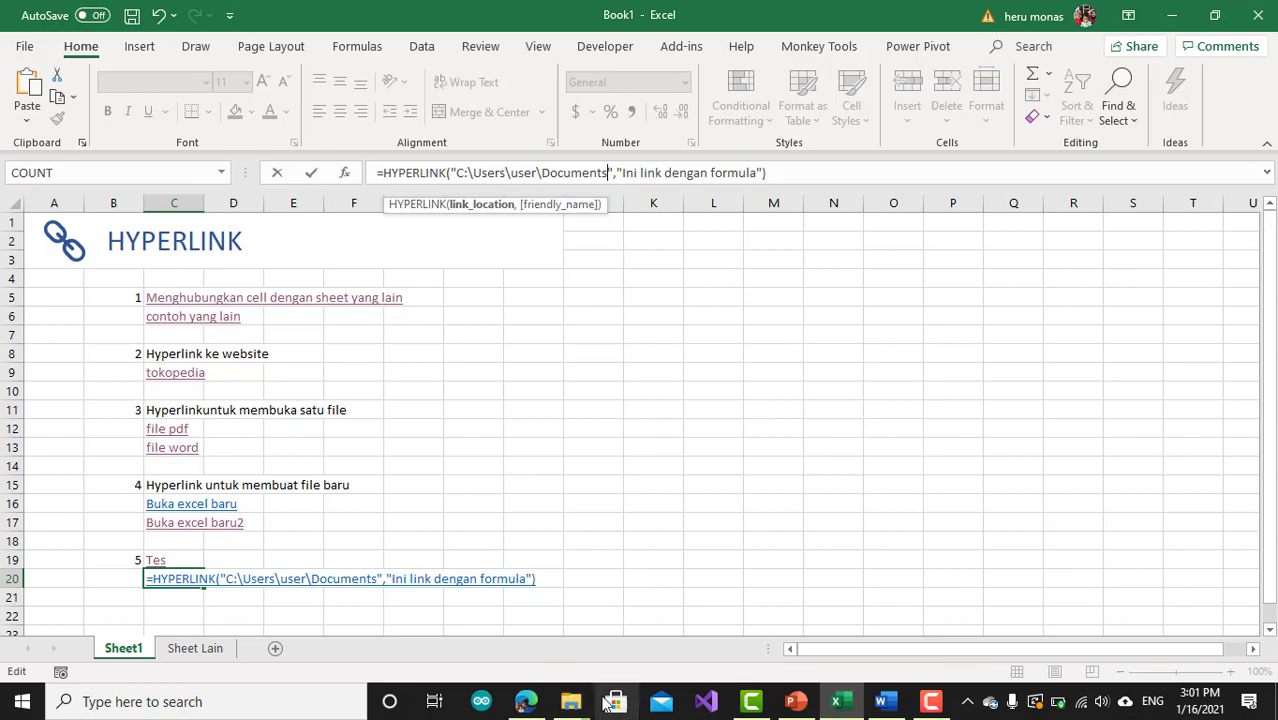
Return to the properties window of freelanceIndia_Rev1.xlsm, copy the full file name and close the window.
mouse_move(575, 703)
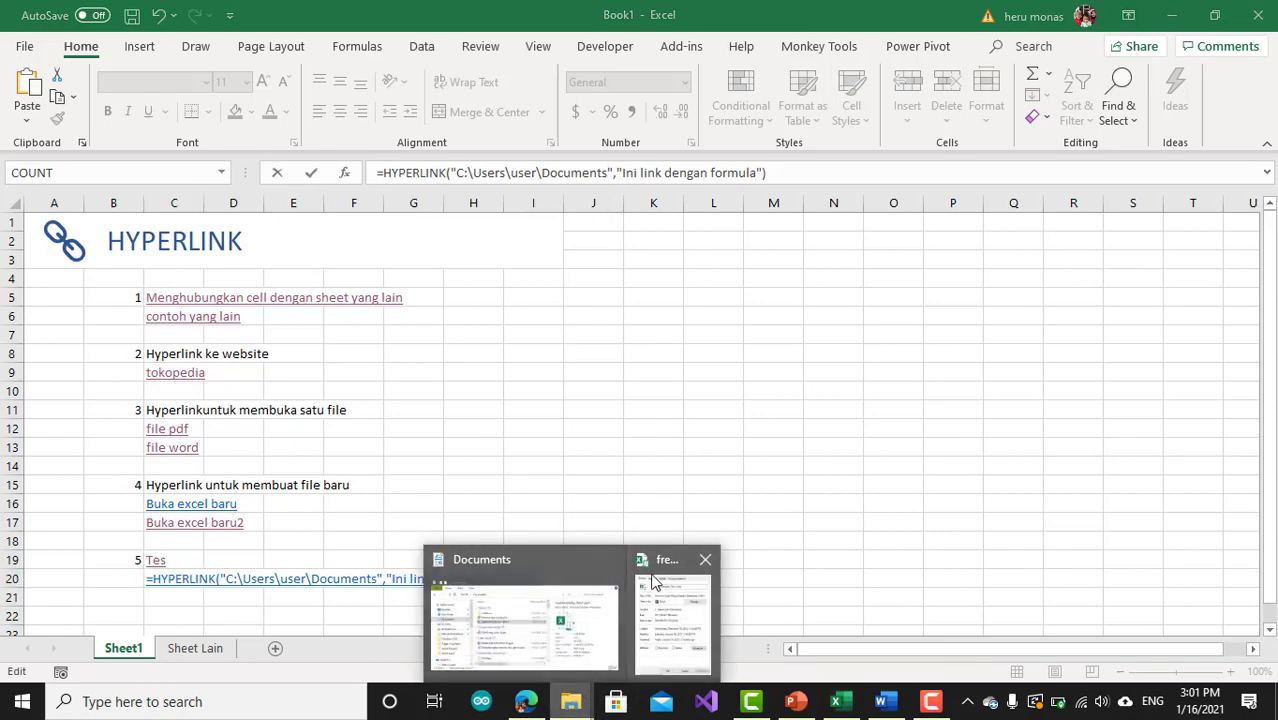
mouse_move(565, 575)
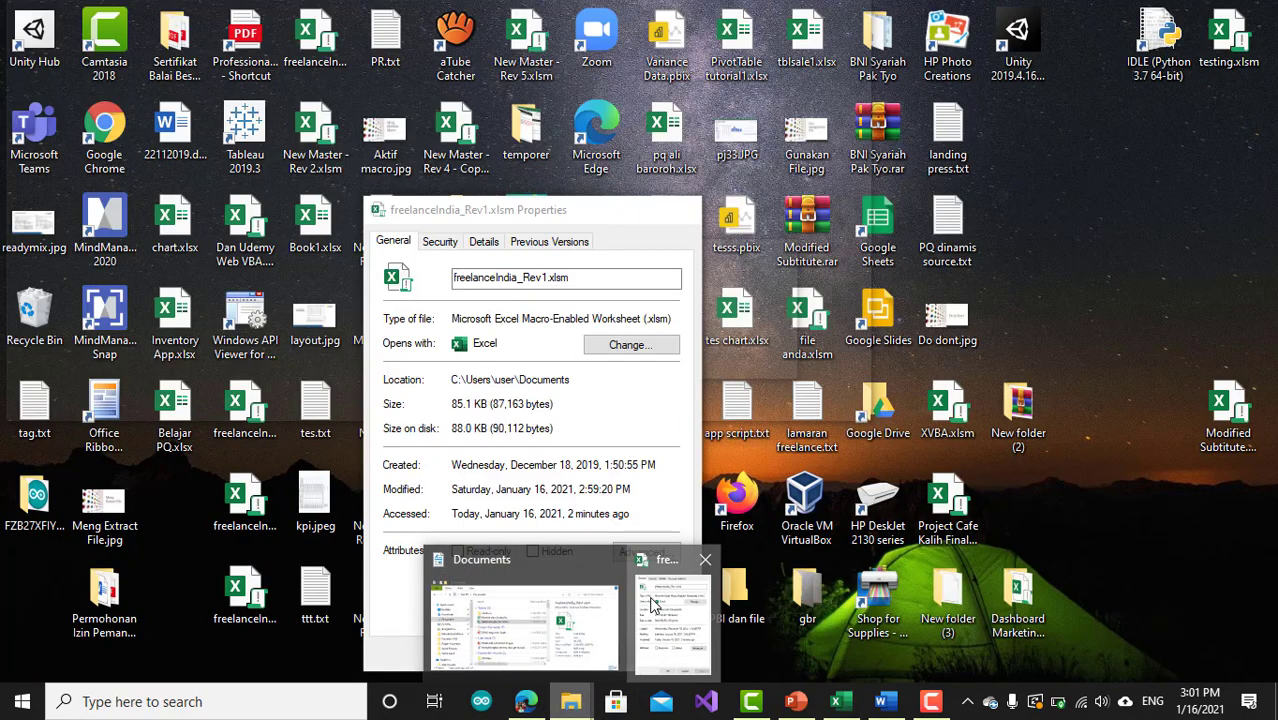
click(672, 610)
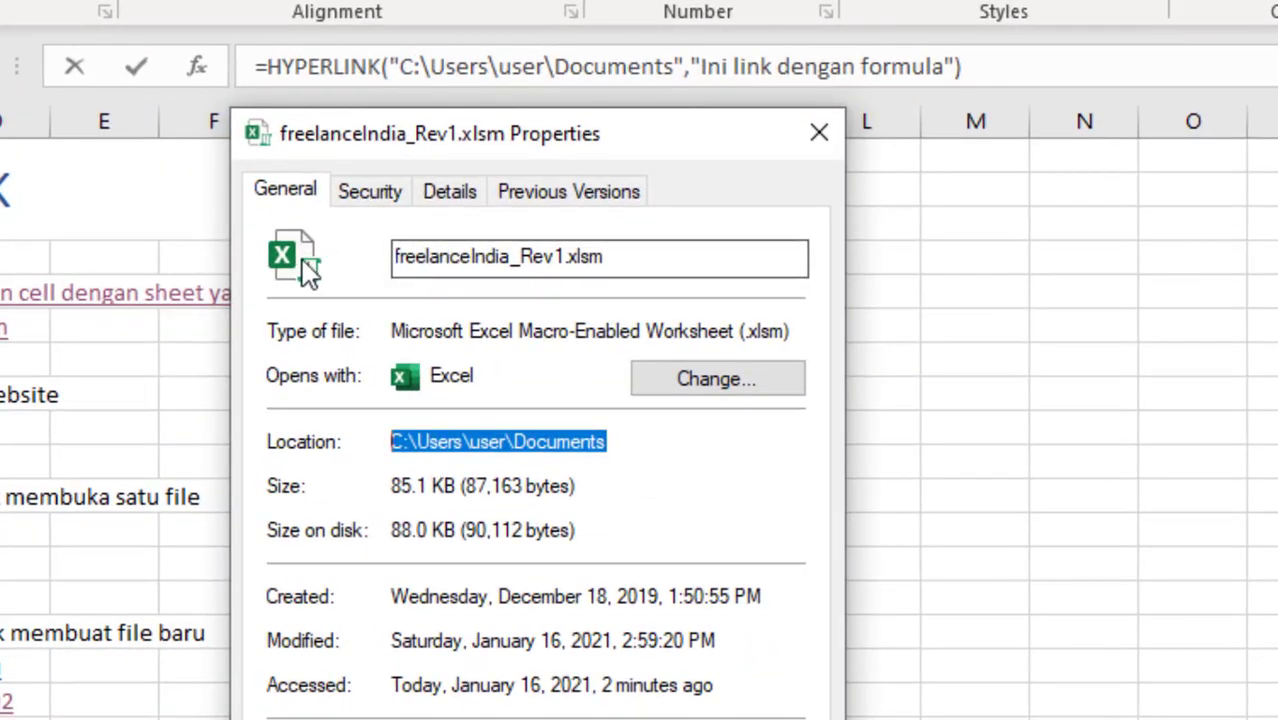
click(622, 268)
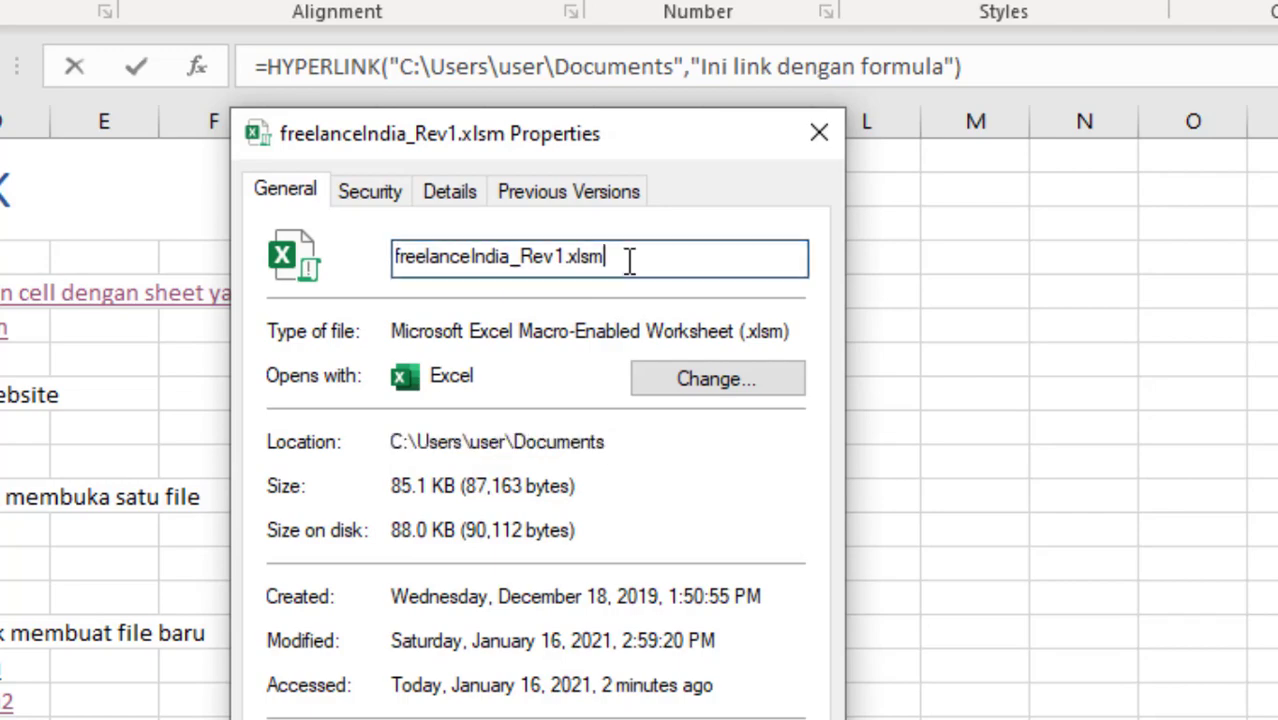
drag(622, 268, 248, 211)
key(ctrl+c)
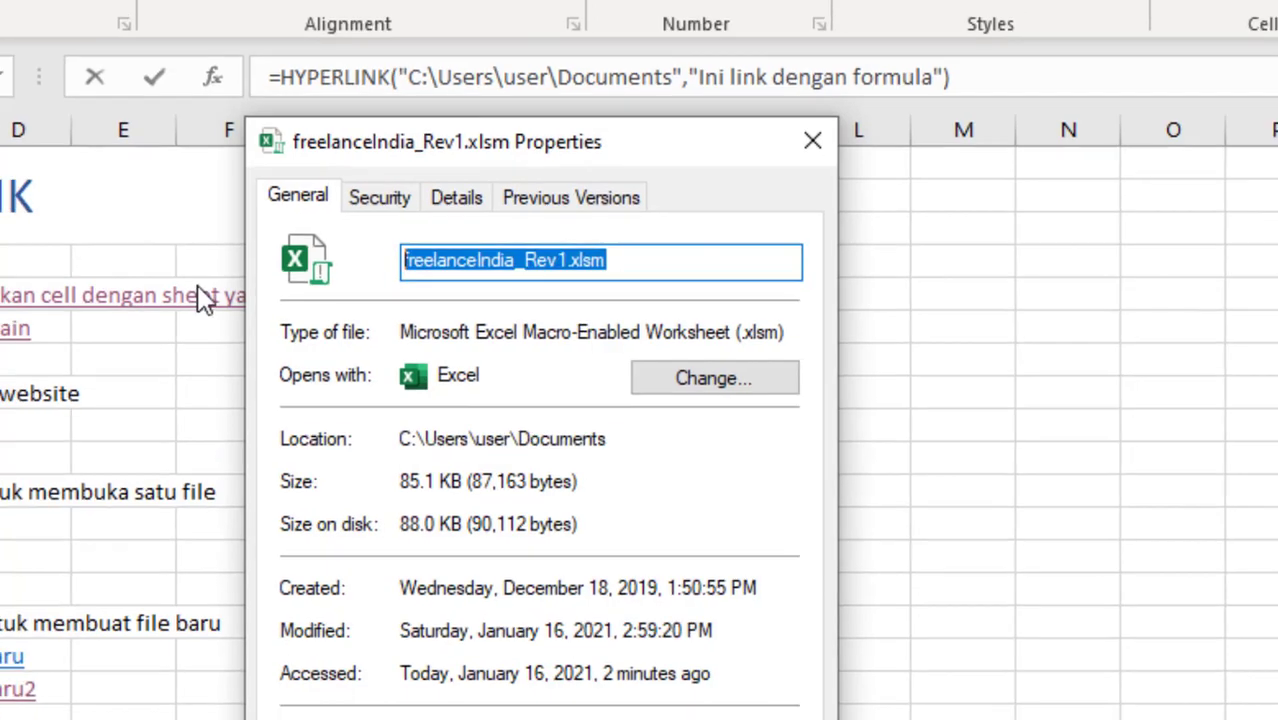
key(Escape)
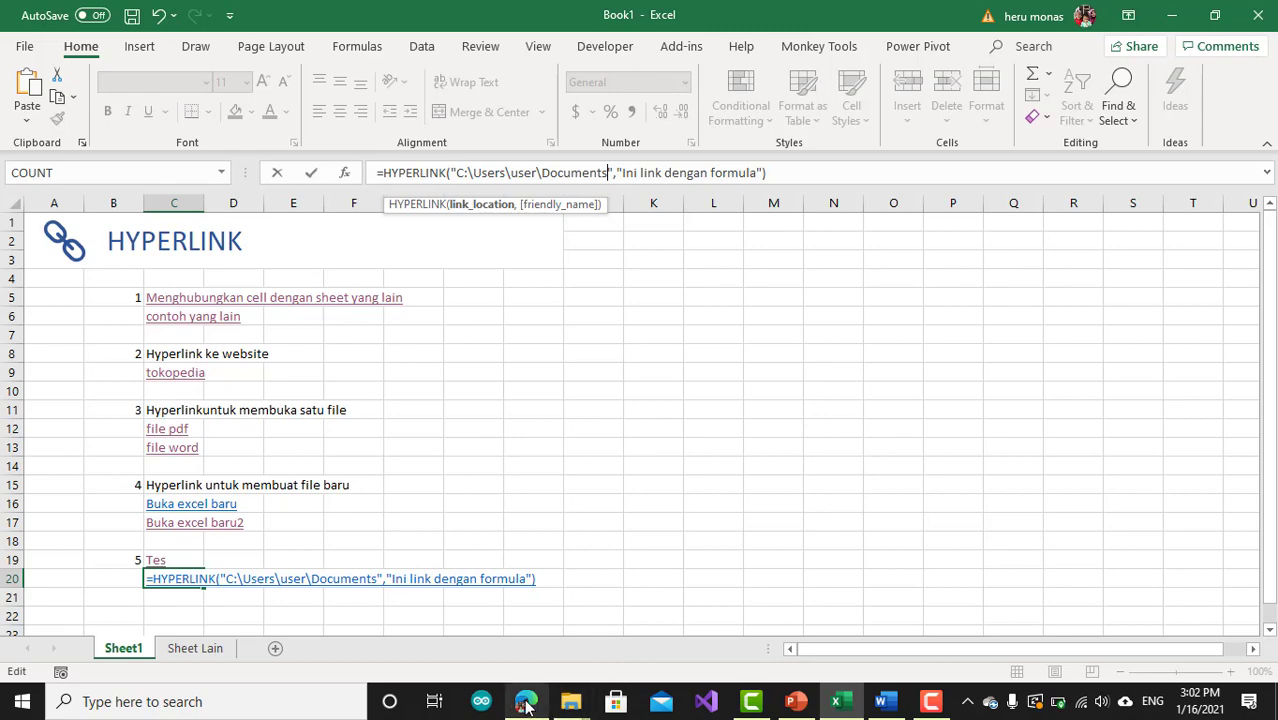
Complete the link location in the C20 formula by adding \freelanceIndia_Rev1.xlsm after the folder path.
mouse_move(525, 701)
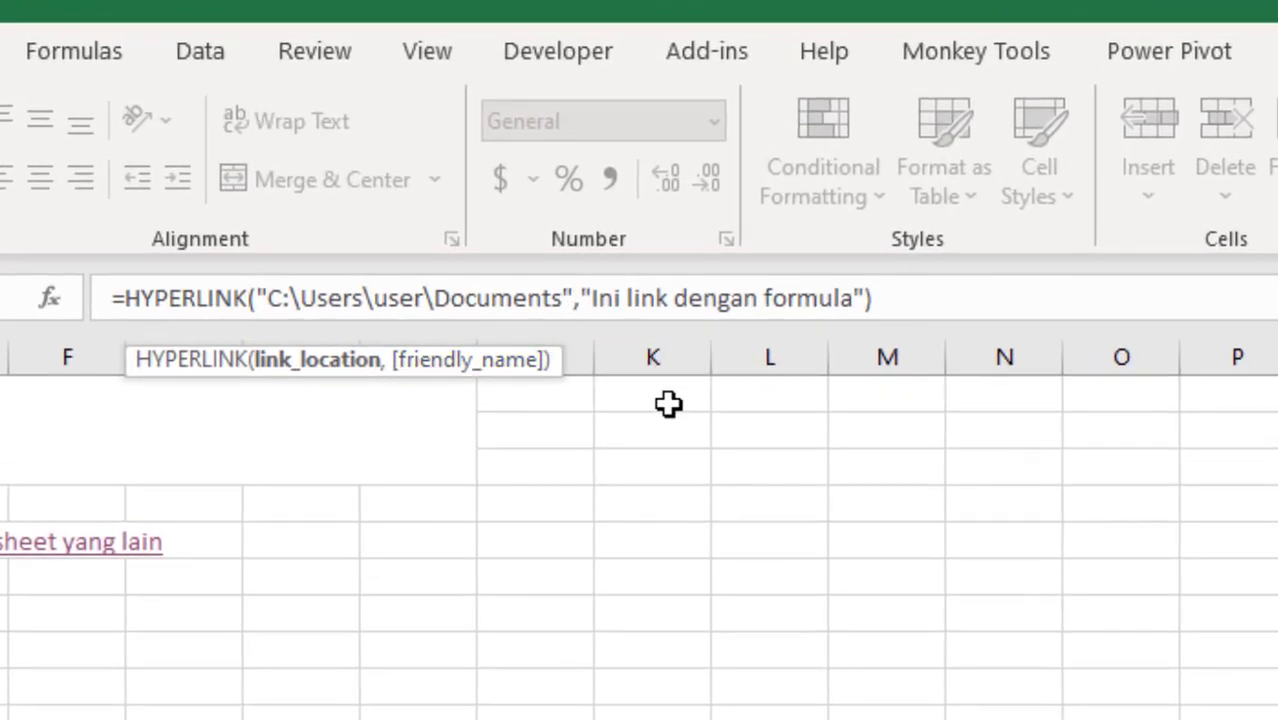
text(\)
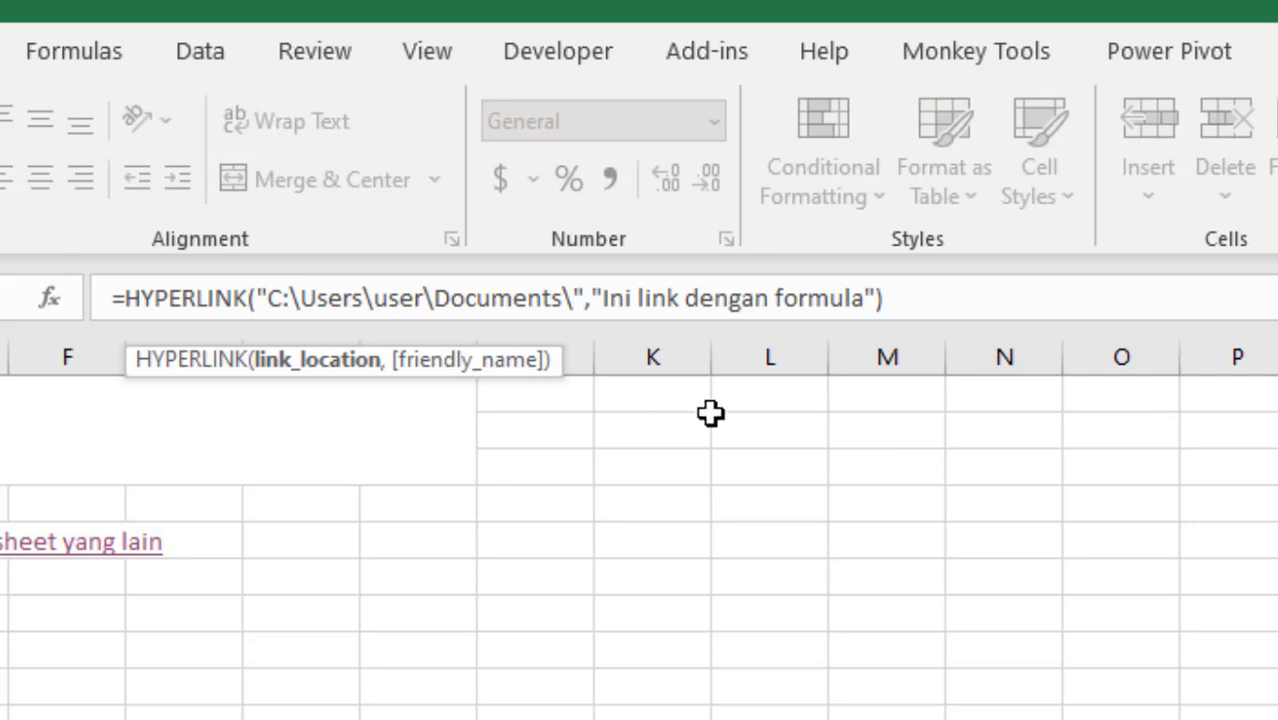
key(End)
key(Left)
key(Left)
key(ctrl+v)
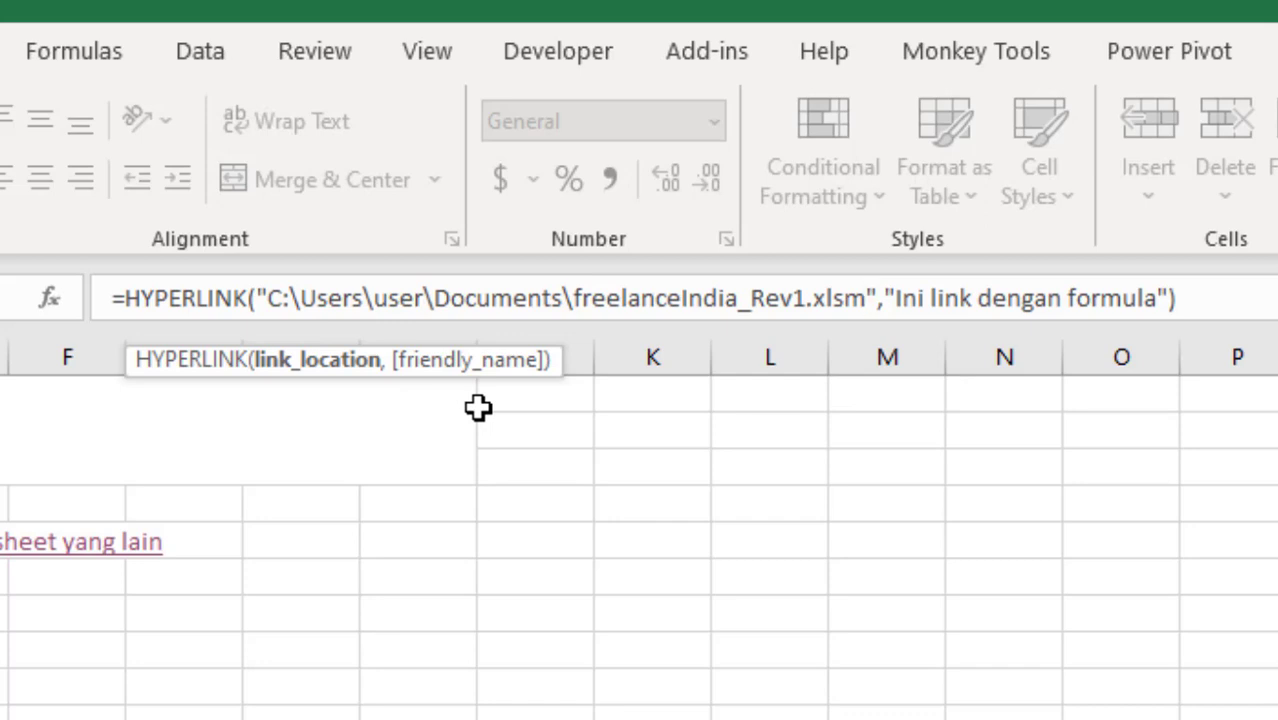
Enclose the full workbook path in the C20 formula's link location in square brackets.
click(272, 298)
text([)
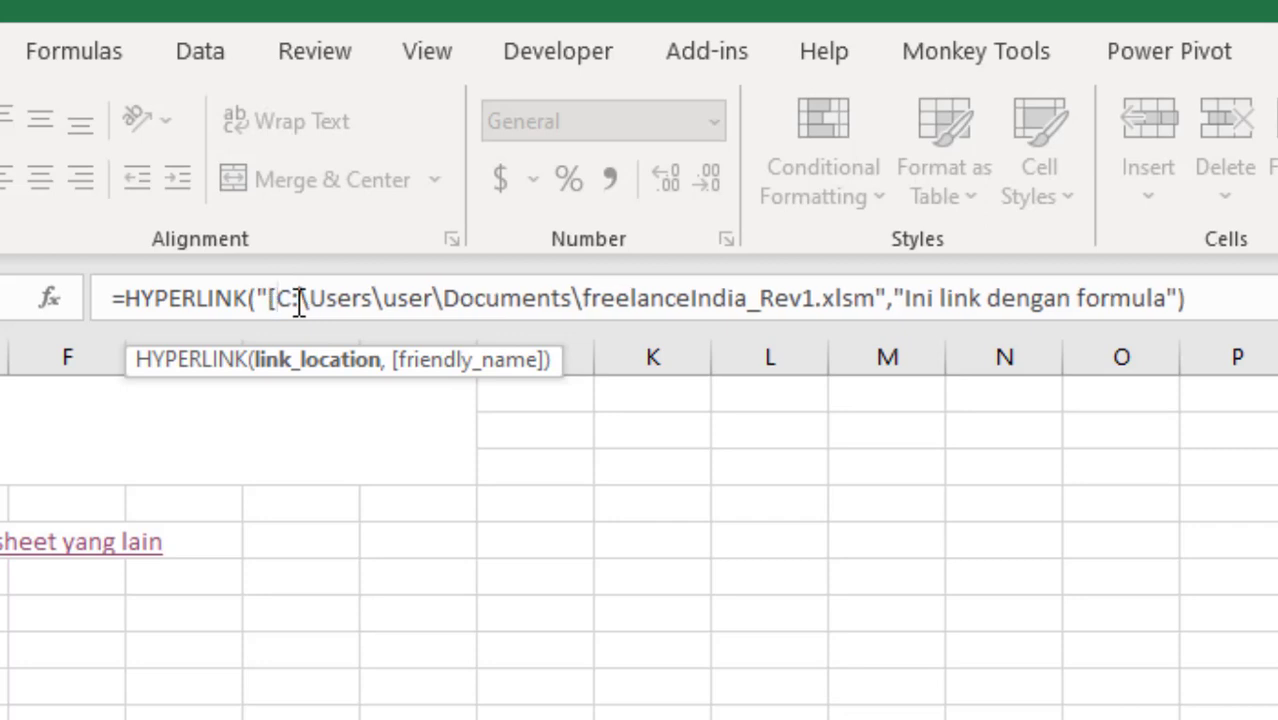
click(877, 302)
text(])
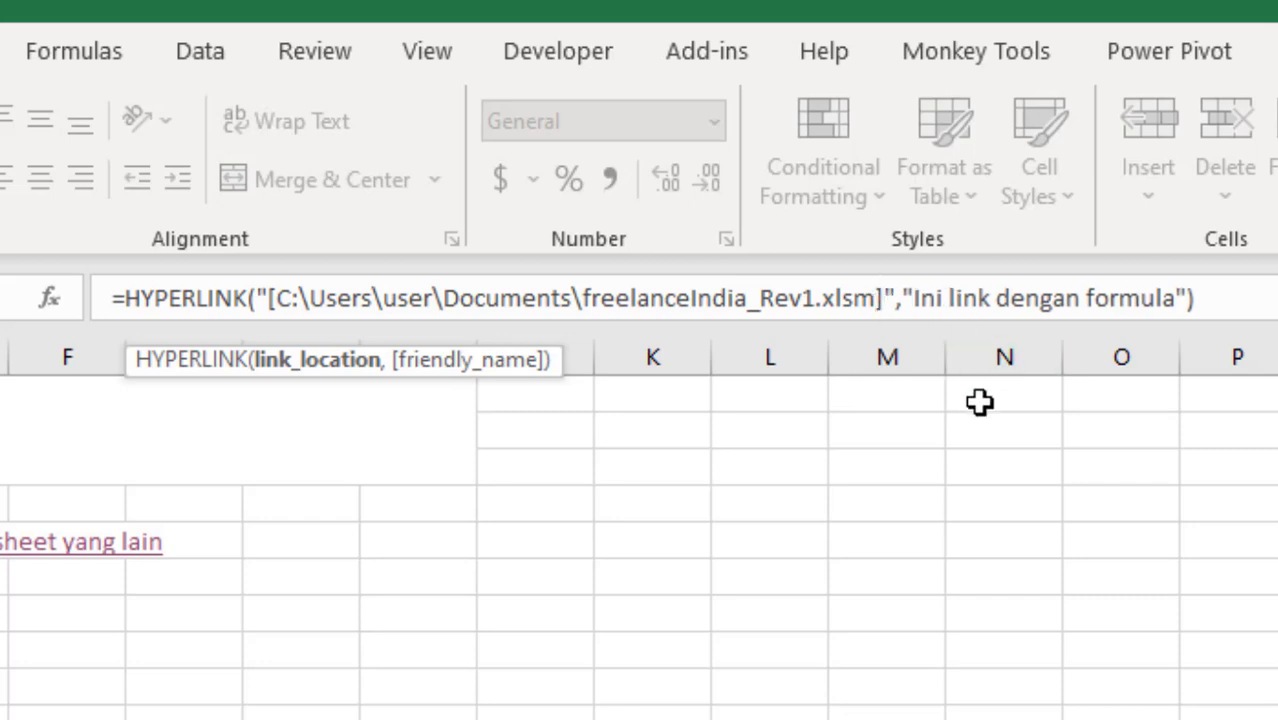
Add the target Data!H18 after the bracketed workbook path and commit the C20 formula.
text(Data)
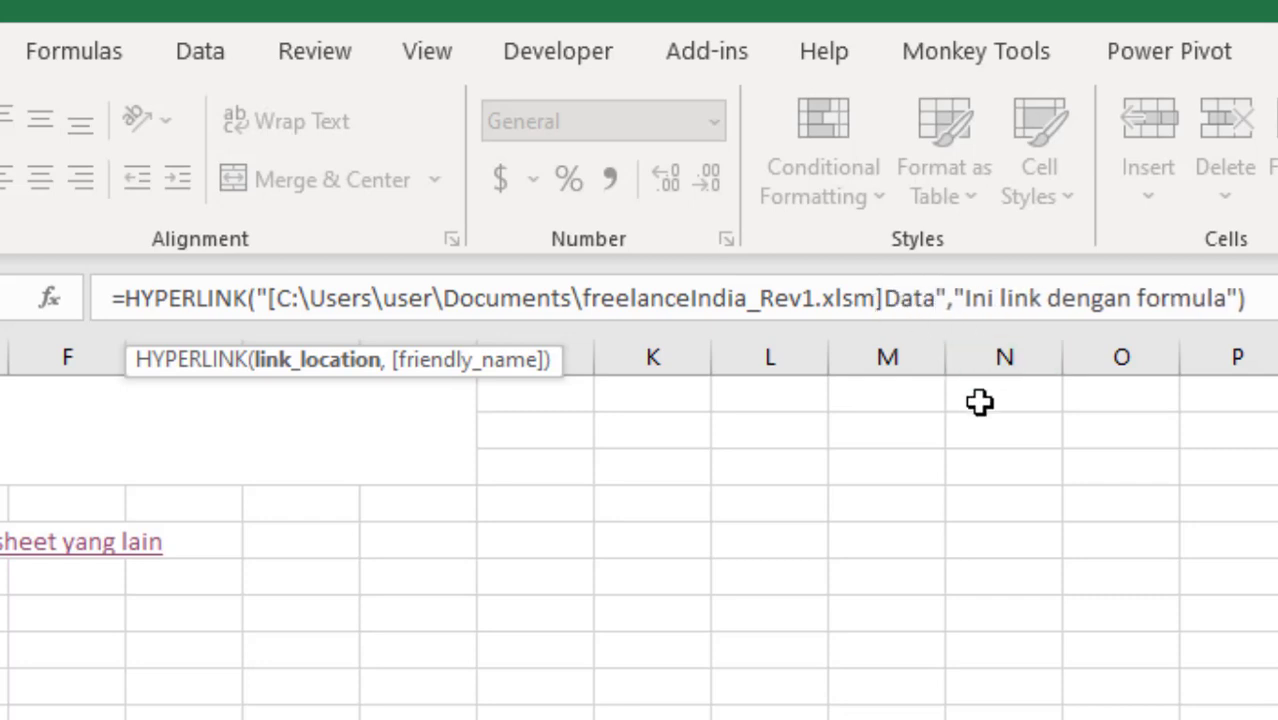
text(!)
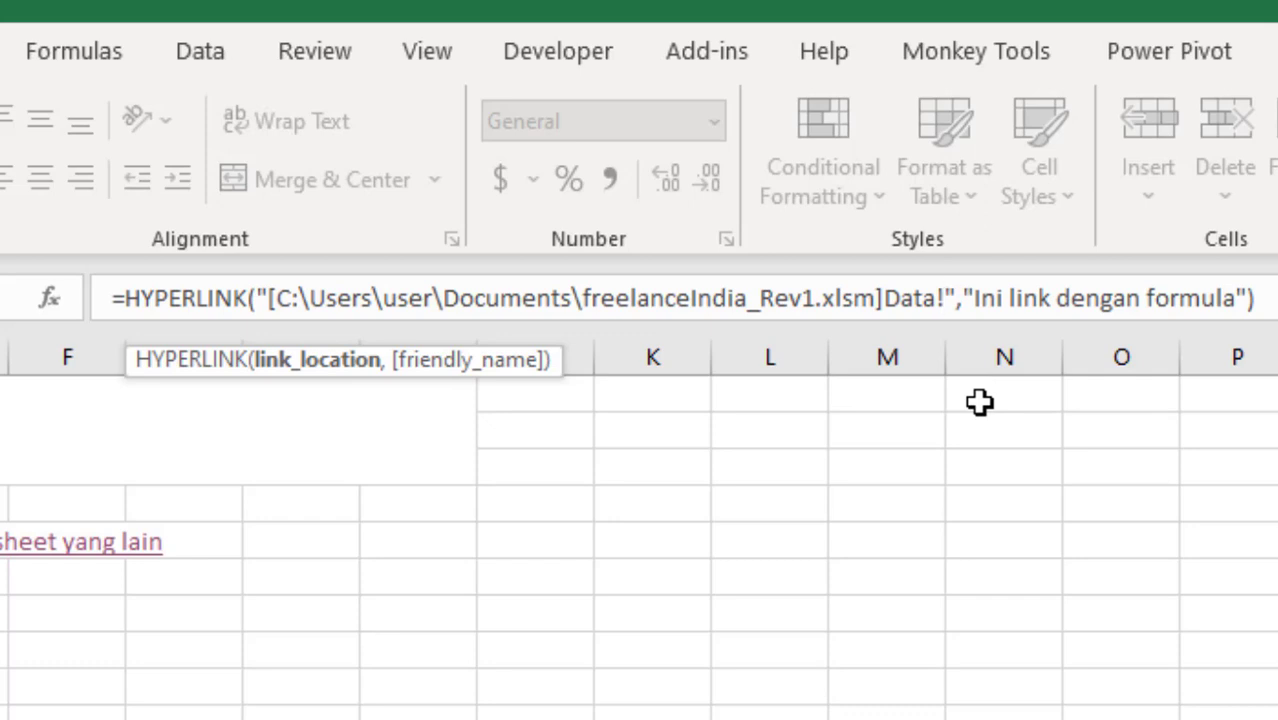
text(H18)
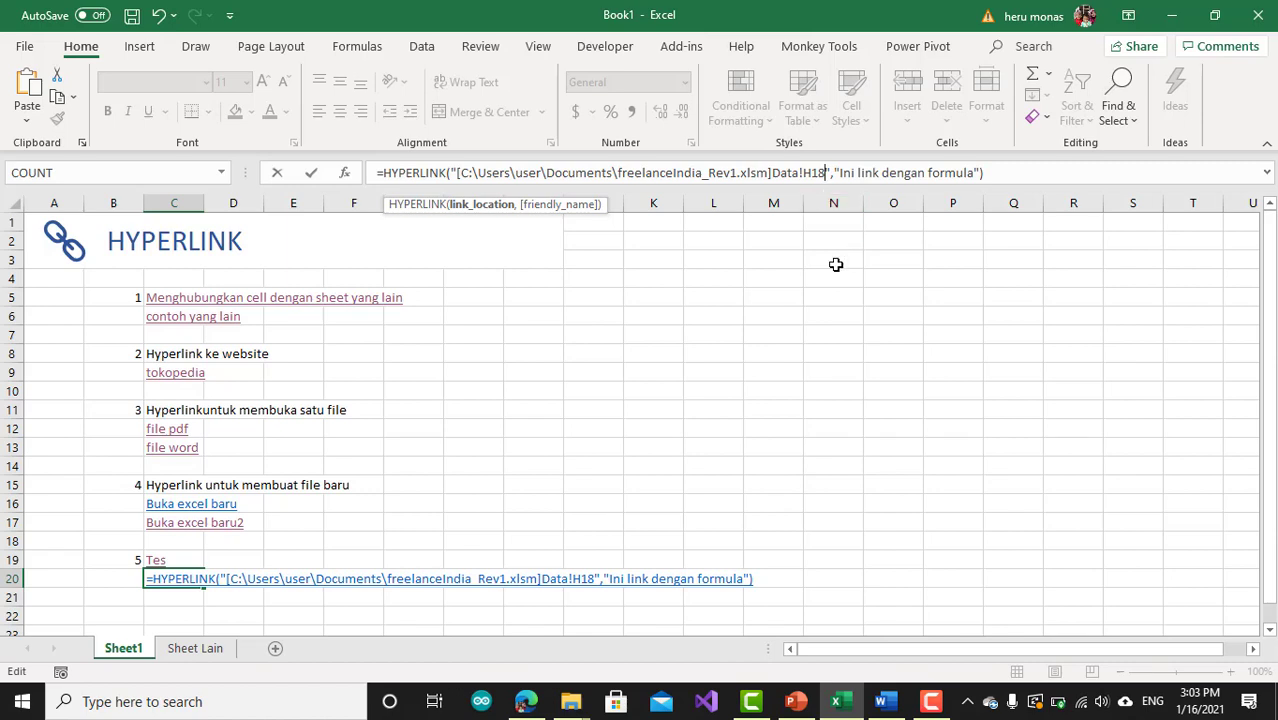
key(Return)
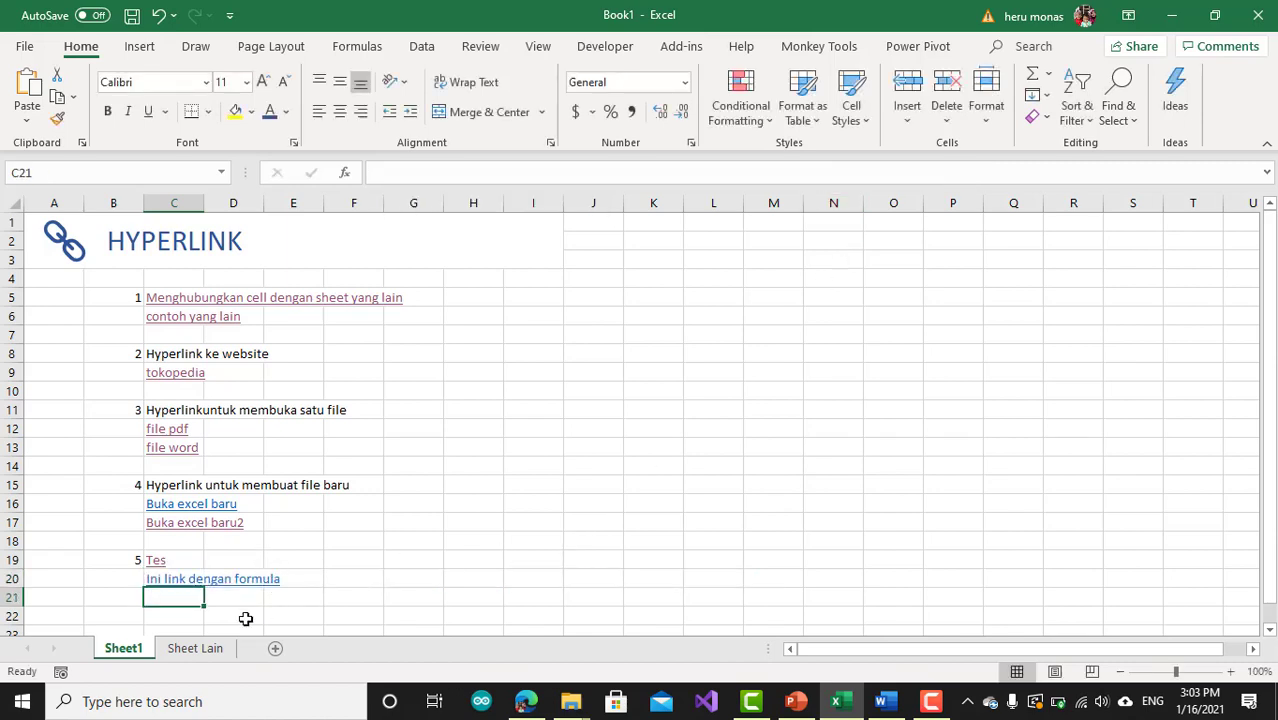
Follow the C20 hyperlink, accepting the security notice, and copy the Combination sheet's name in the opened workbook.
click(170, 583)
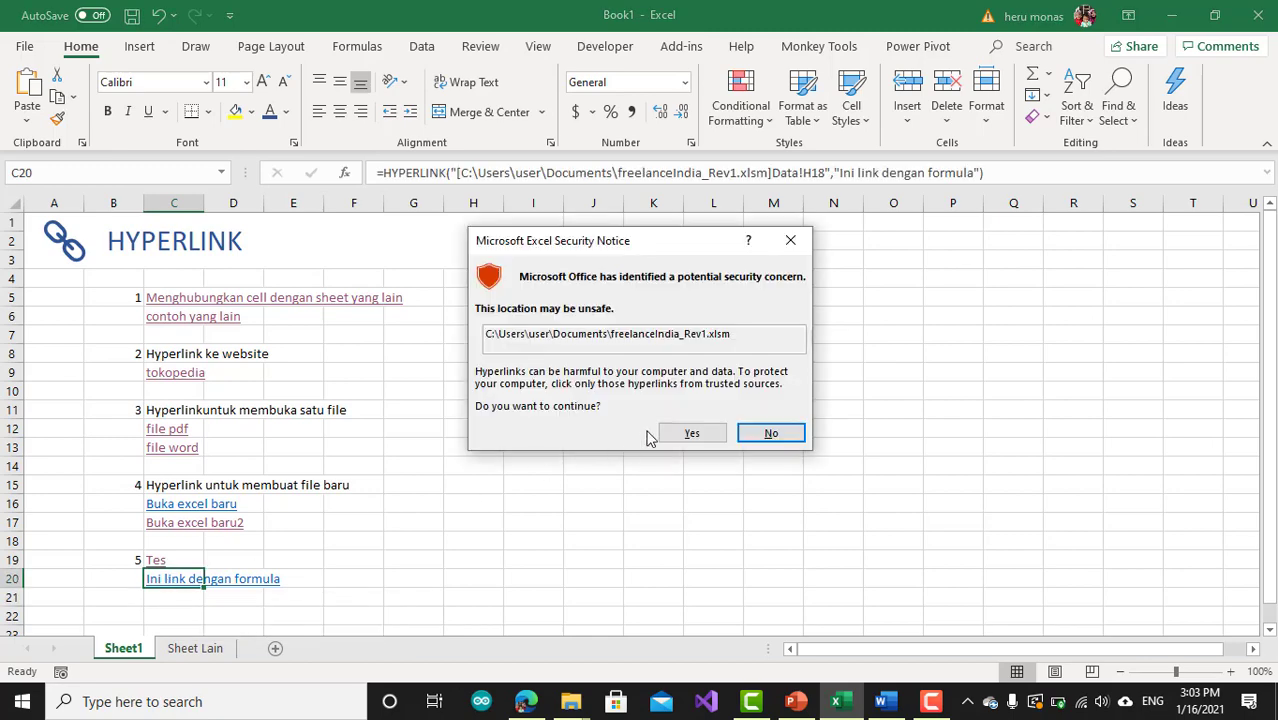
click(690, 433)
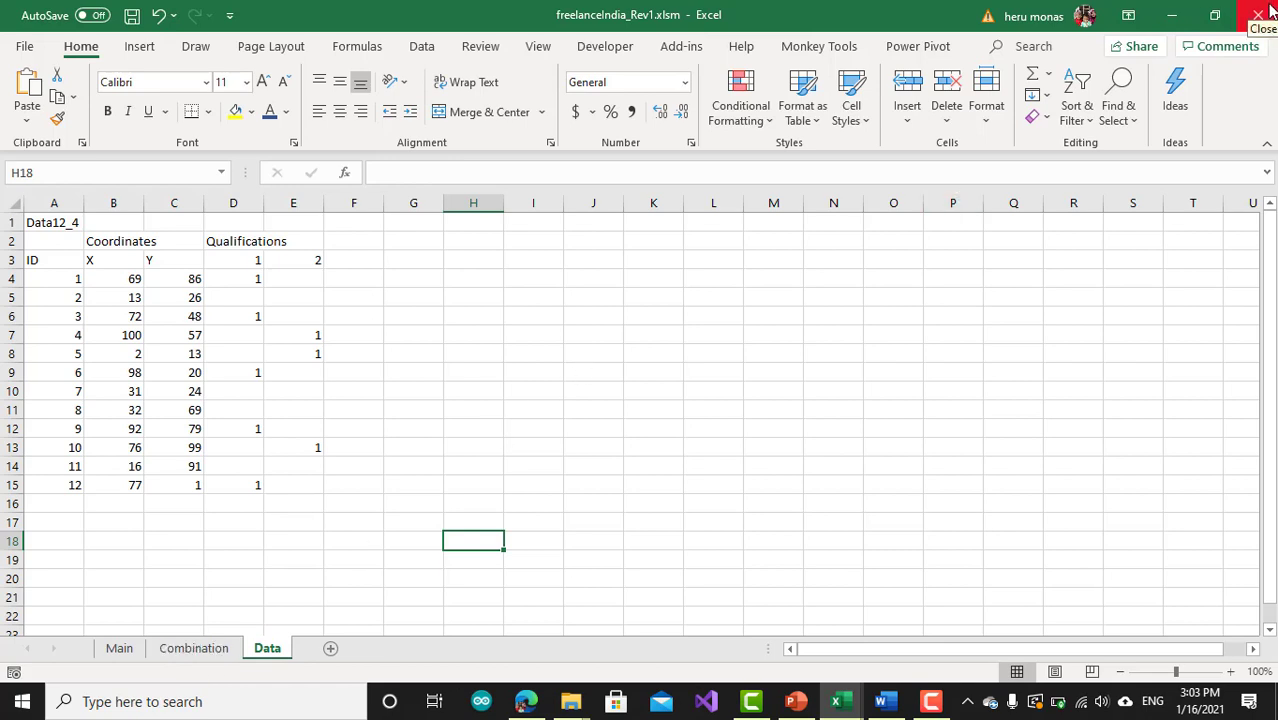
click(222, 652)
double_click(222, 652)
key(ctrl+c)
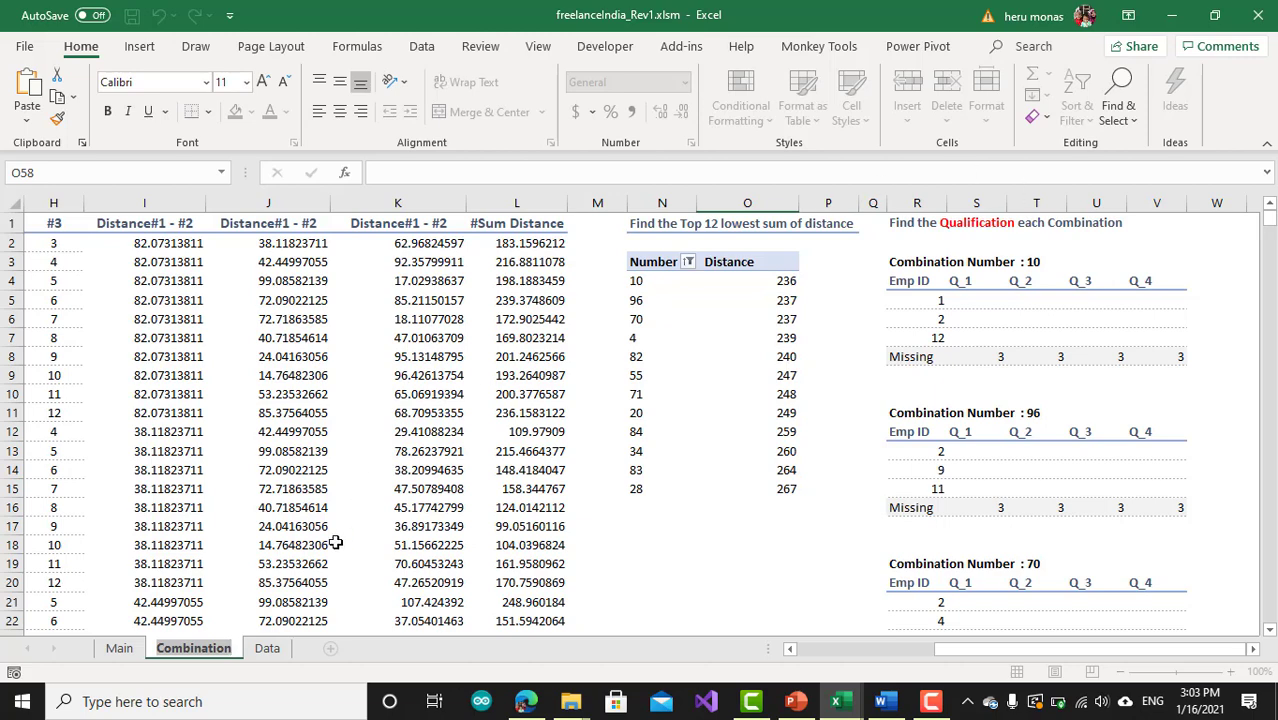
Make Data the active sheet of freelanceIndia_Rev1.xlsm, save the workbook and close it.
click(266, 649)
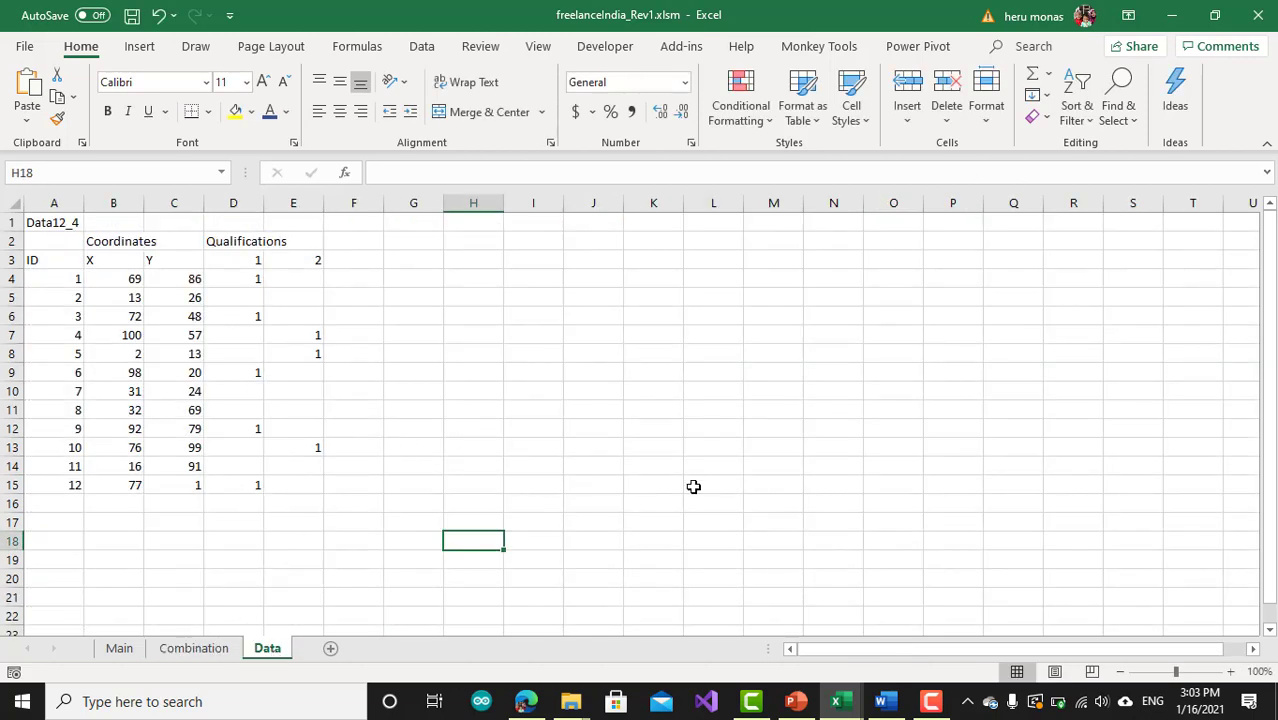
click(131, 15)
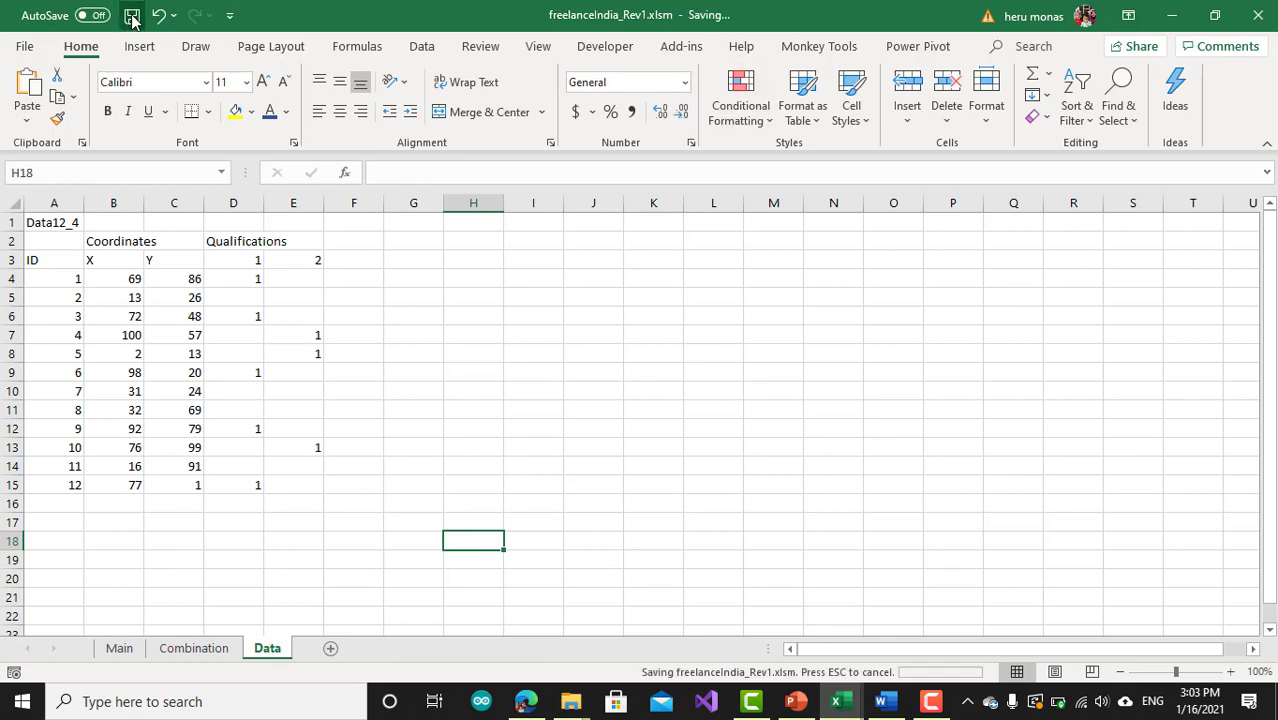
click(1258, 15)
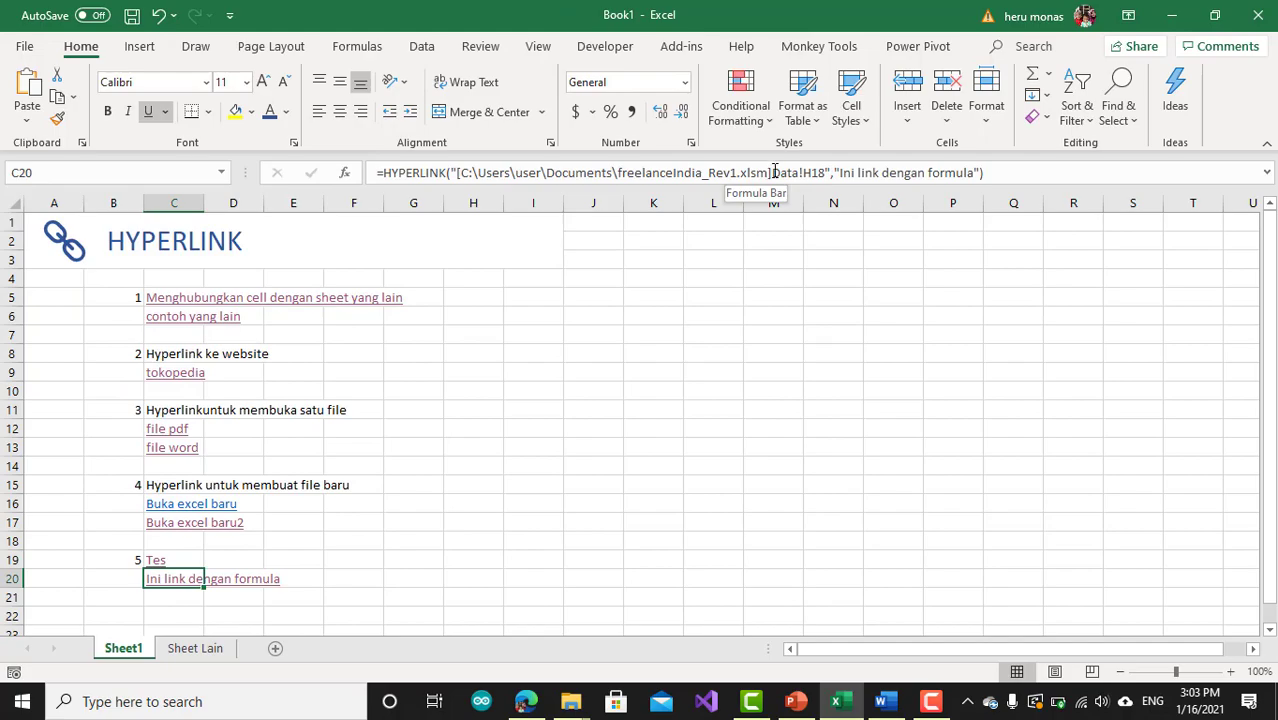
Change the target in the C20 formula's link location to Combination!H3 and commit the formula.
drag(772, 172, 798, 182)
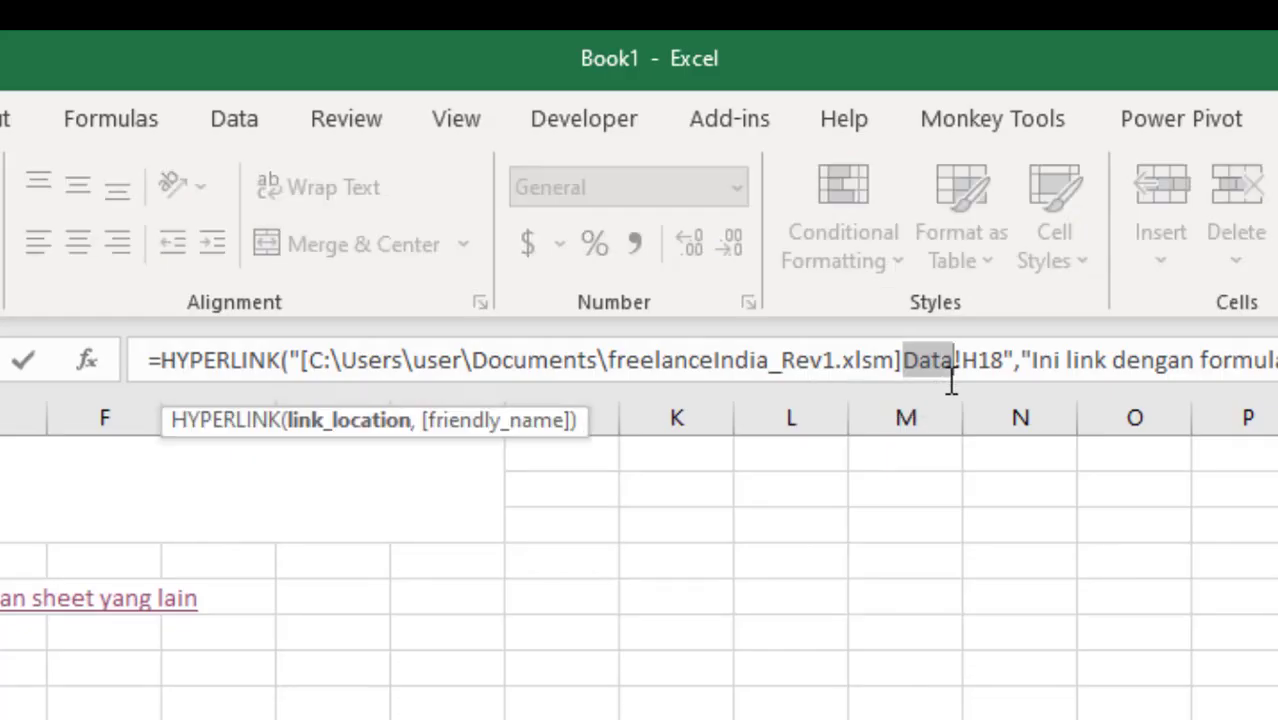
key(ctrl+v)
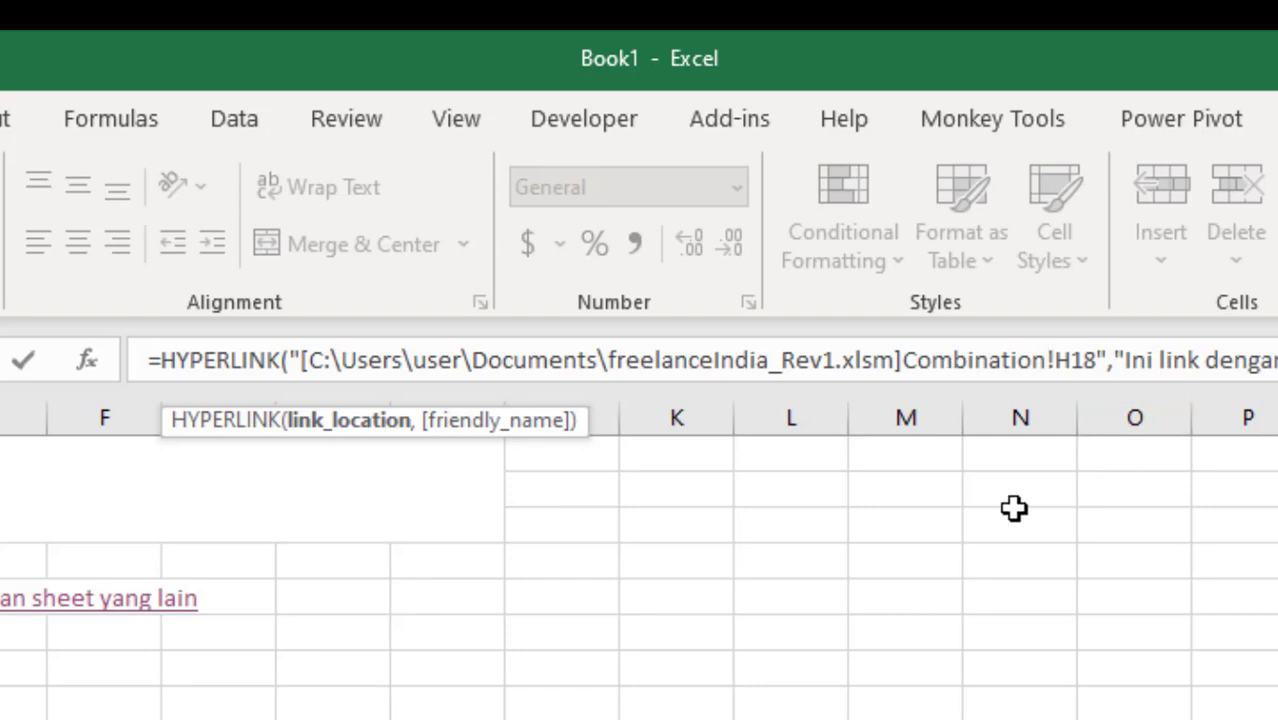
click(1076, 362)
key(Delete)
key(Delete)
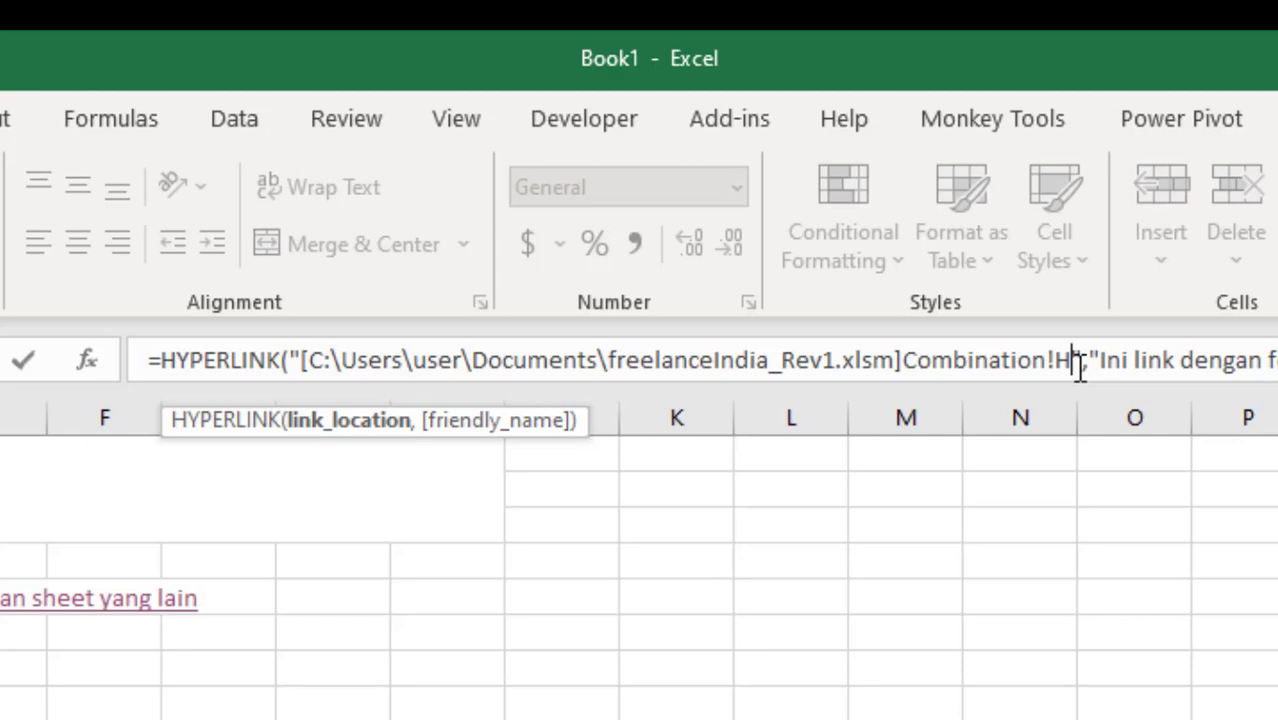
text(3)
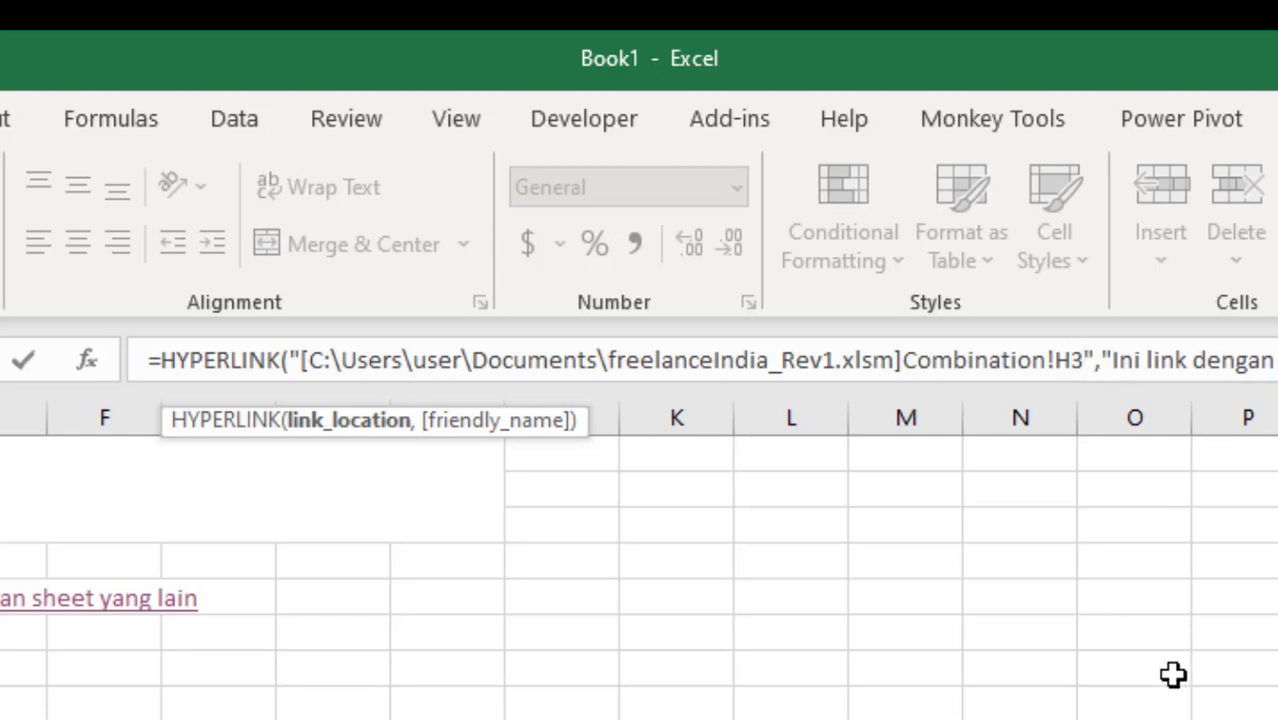
key(Return)
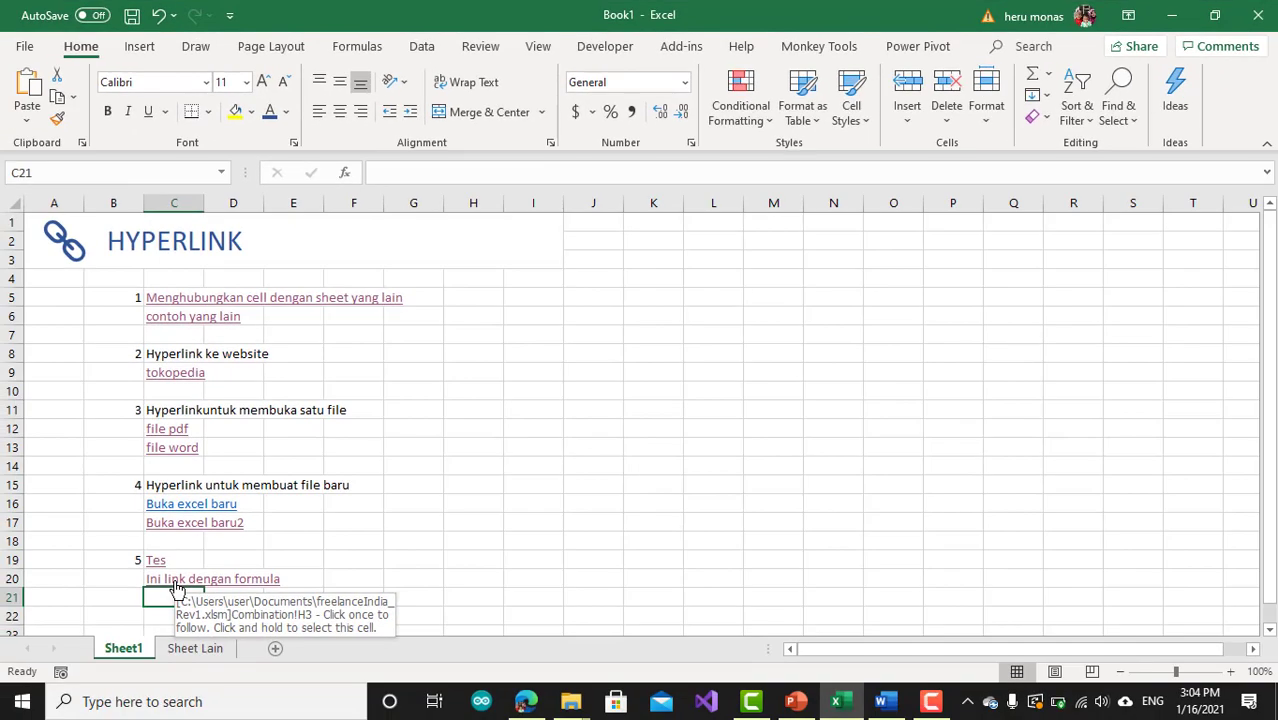
Test the C20 hyperlink to Combination!H3, accepting the security notice, and close the opened freelanceIndia_Rev1.xlsm workbook.
click(176, 589)
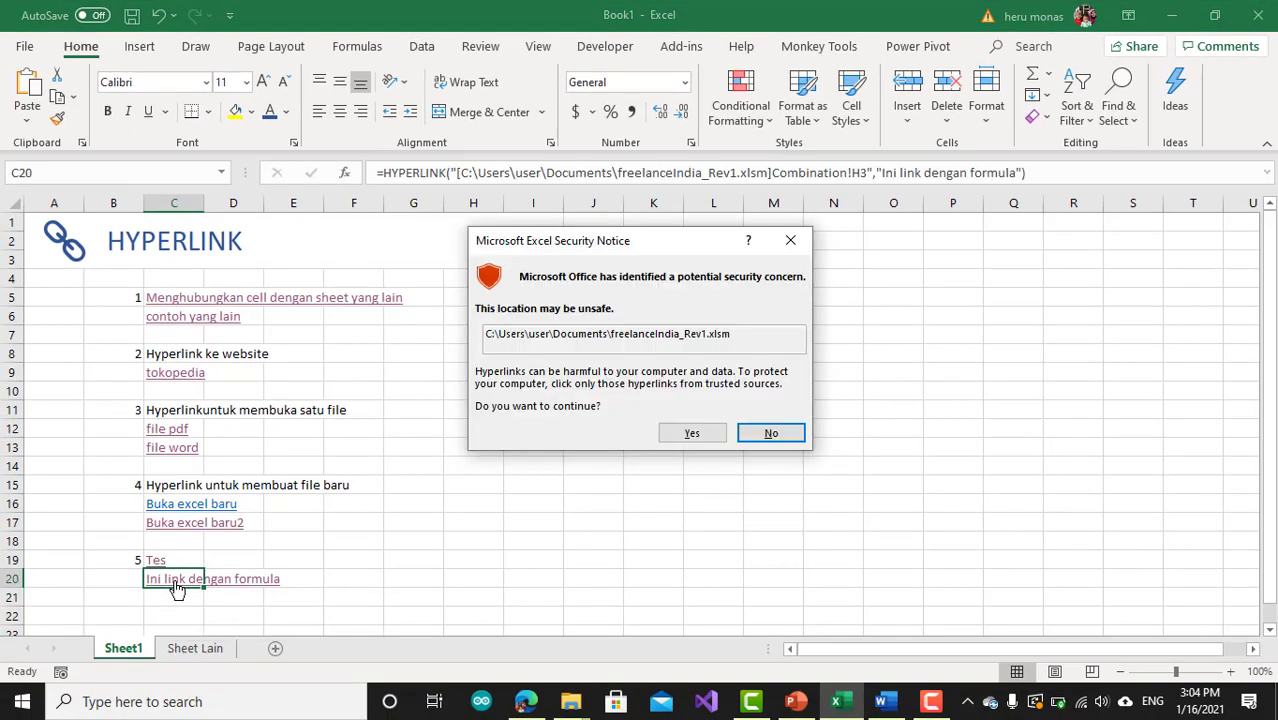
click(692, 434)
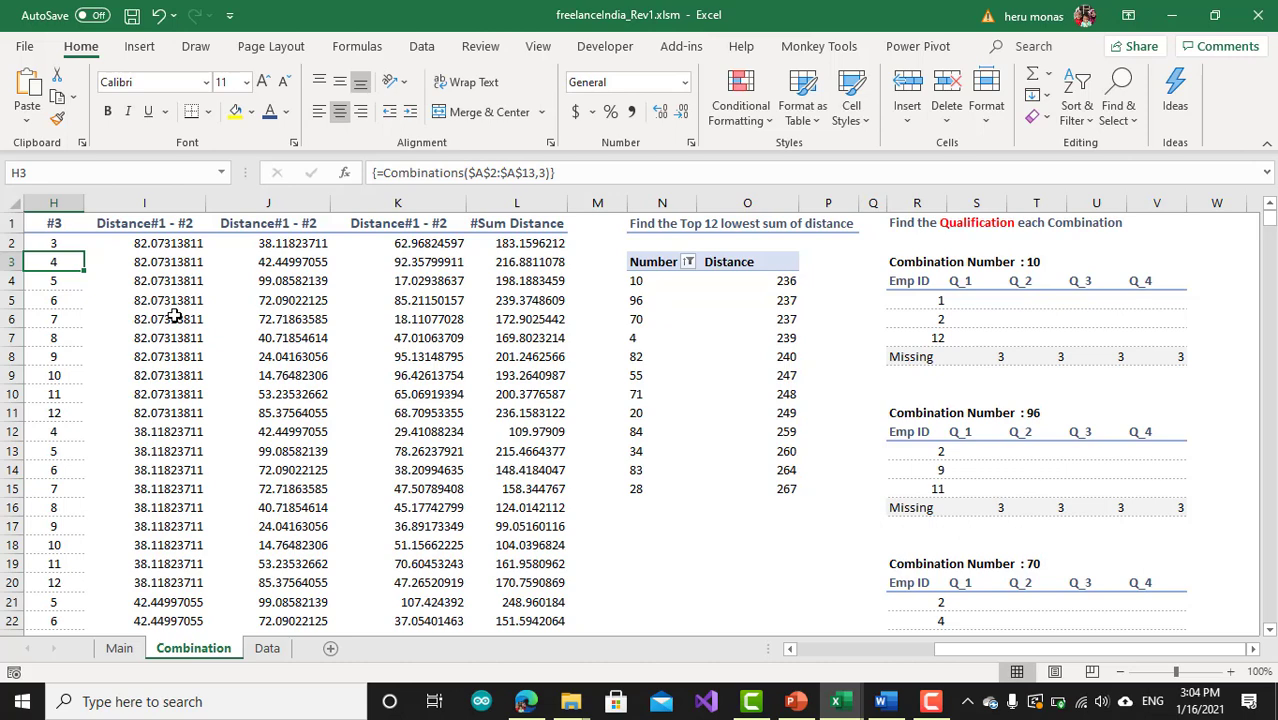
click(1263, 16)
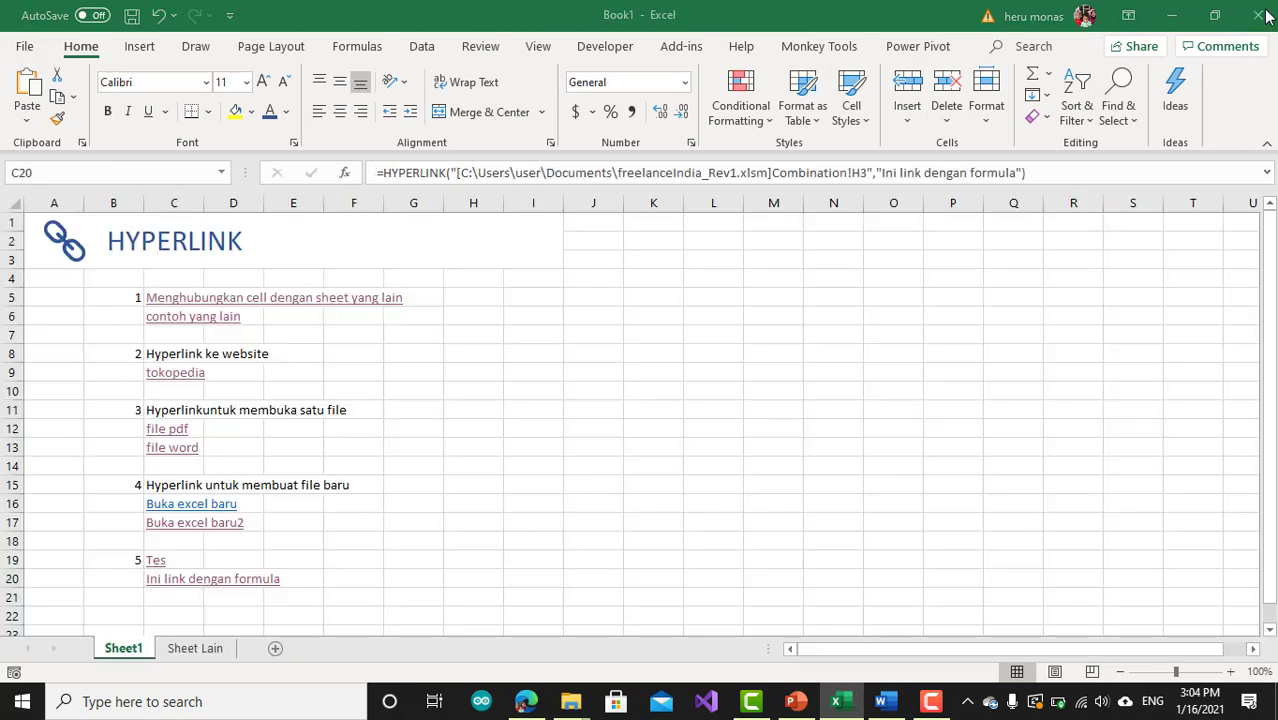
click(805, 286)
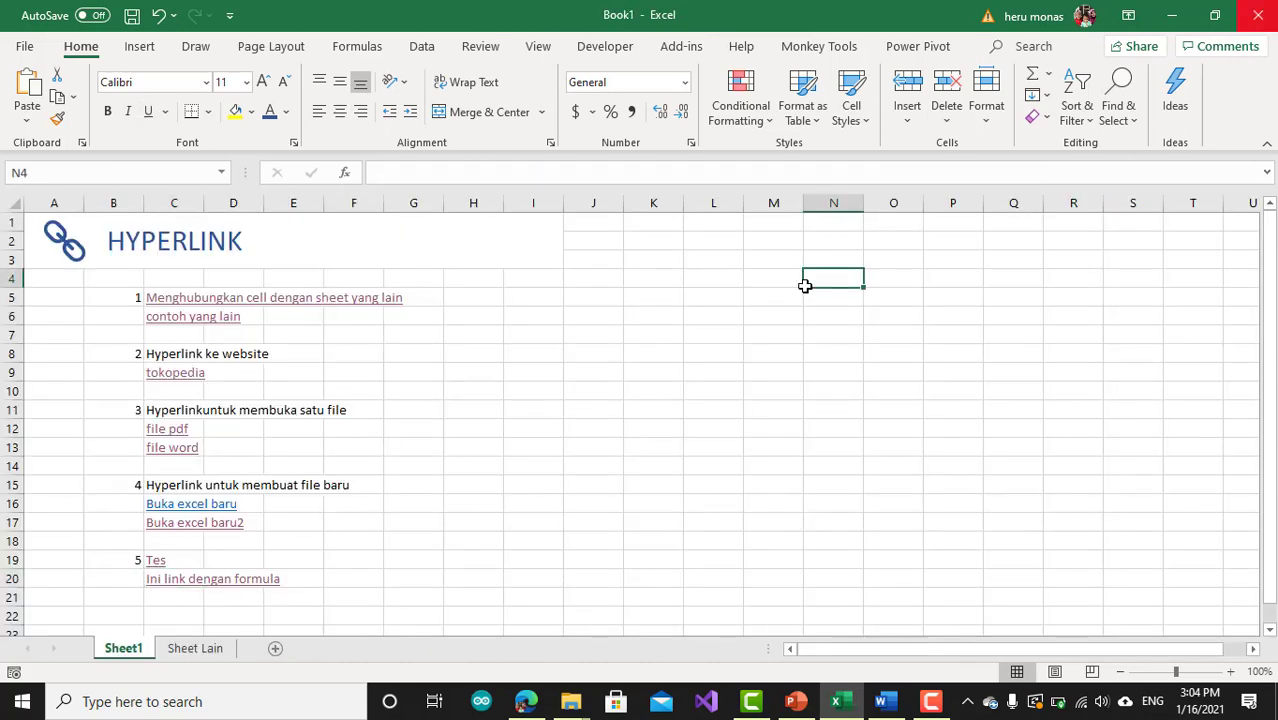
Replace the sheet name Combination with Tes in the C20 formula's link location and commit the formula.
click(174, 593)
click(174, 586)
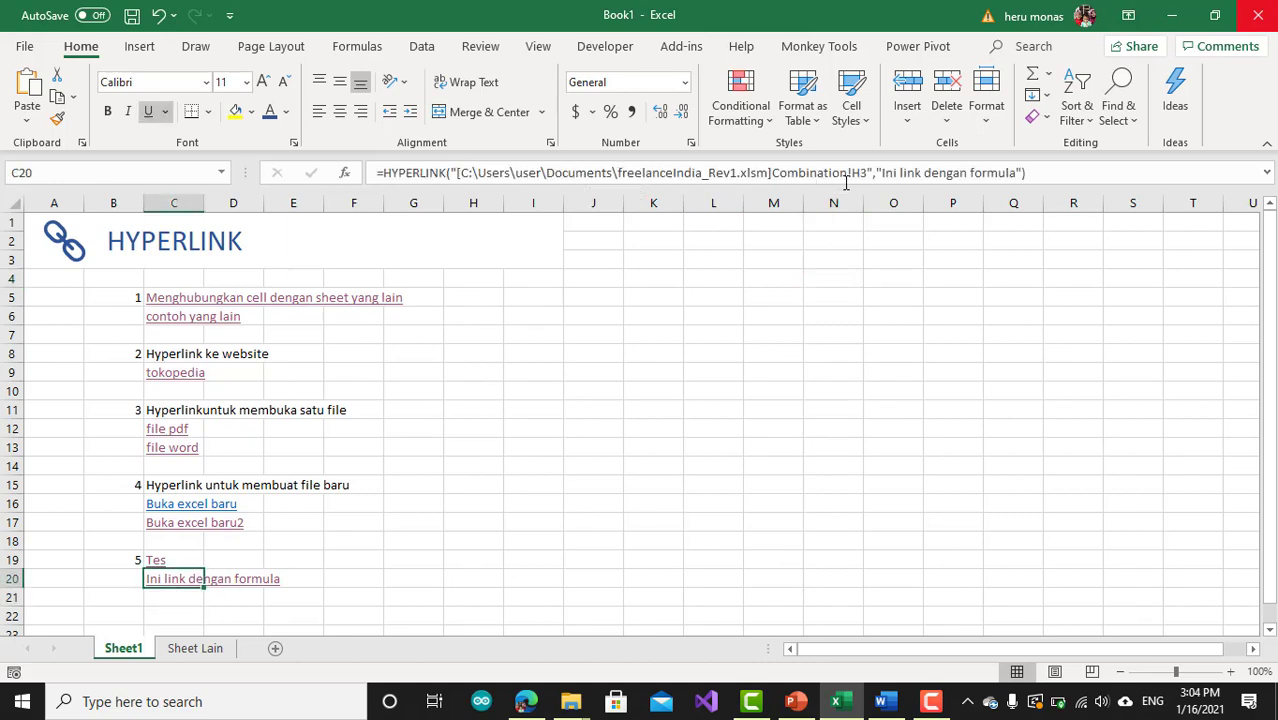
click(847, 175)
key(BackSpace)
key(BackSpace)
key(BackSpace)
key(BackSpace)
key(BackSpace)
key(BackSpace)
key(BackSpace)
key(BackSpace)
key(BackSpace)
key(BackSpace)
key(BackSpace)
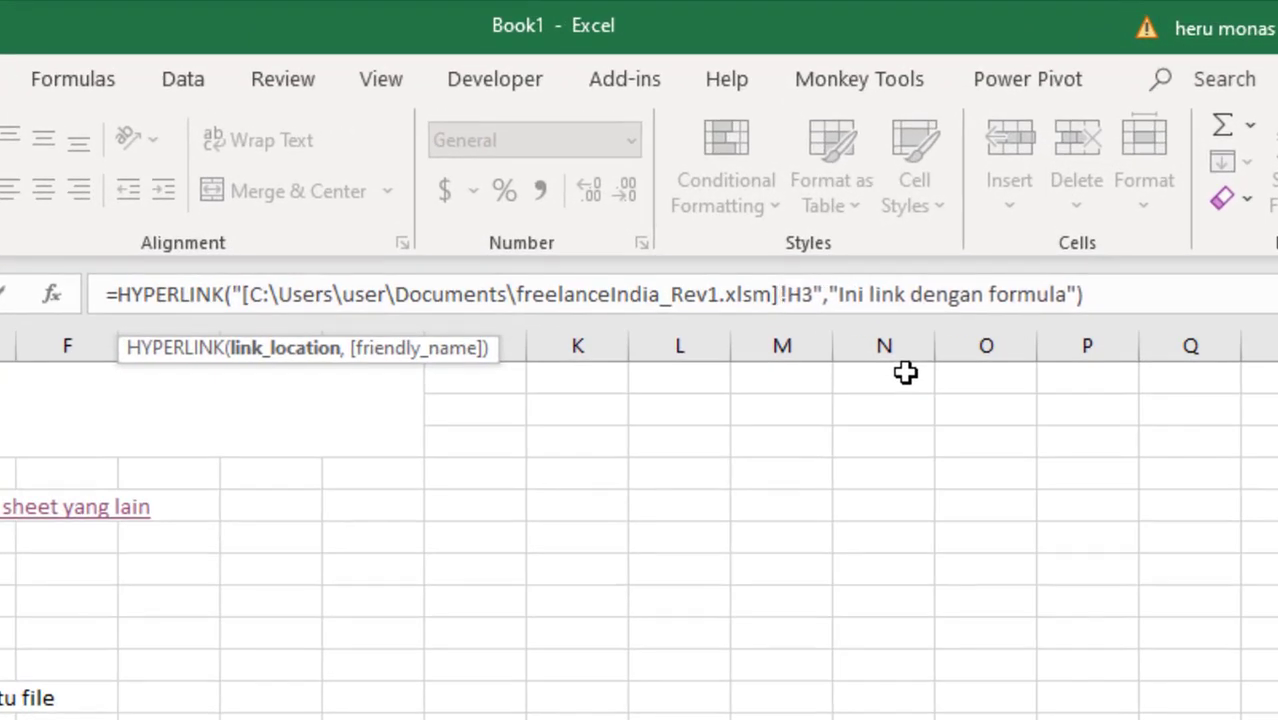
text(Tes)
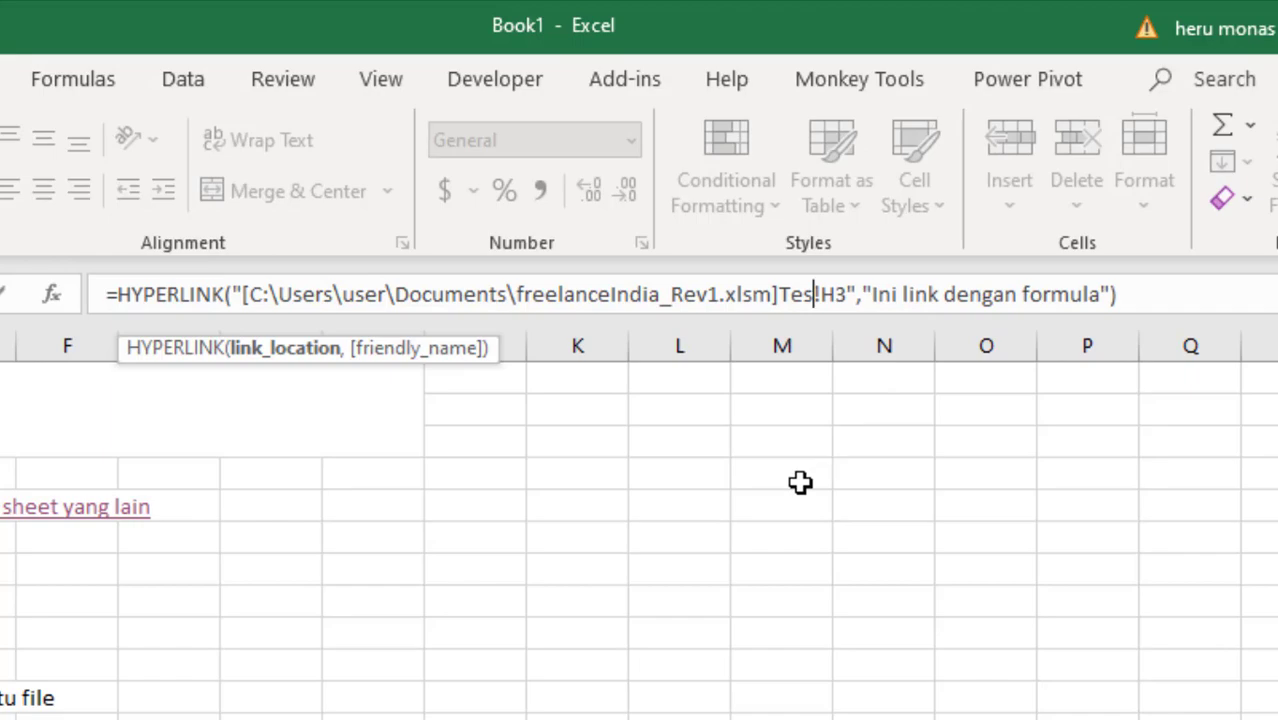
key(Return)
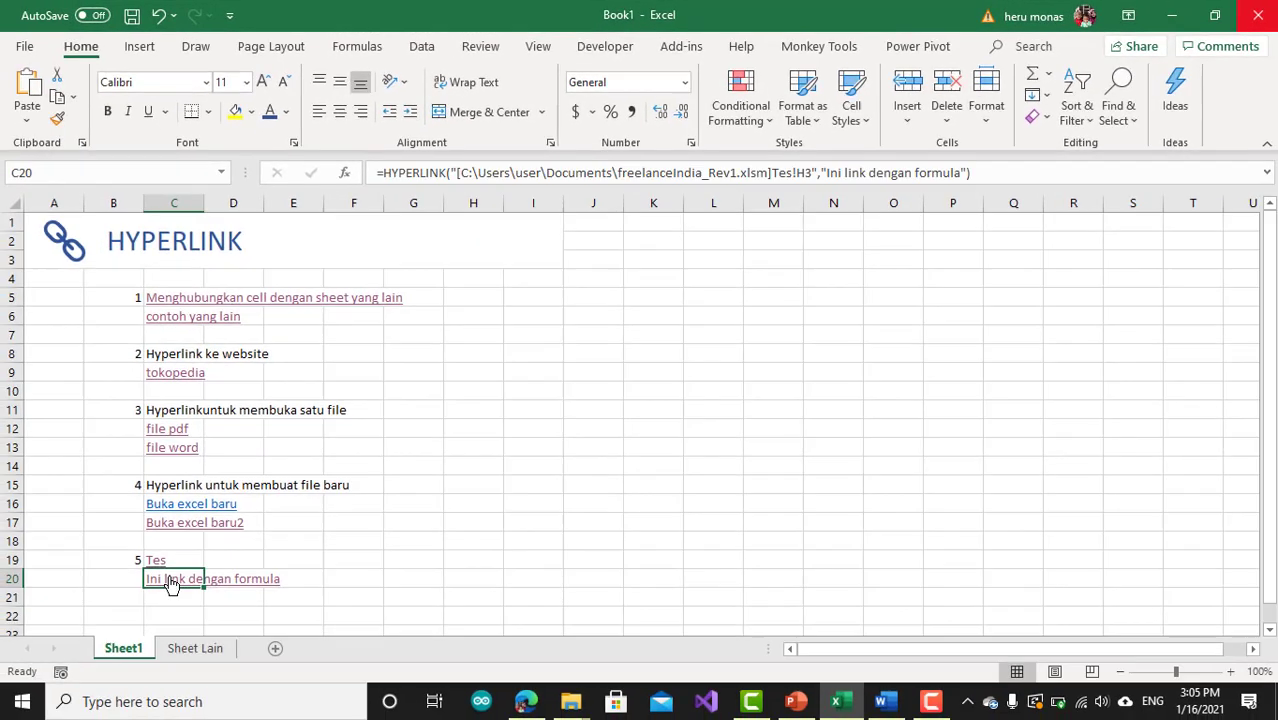
Test the C20 hyperlink to Tes!H3, accepting the security notice, and close the opened freelanceIndia_Rev1.xlsm workbook.
click(171, 580)
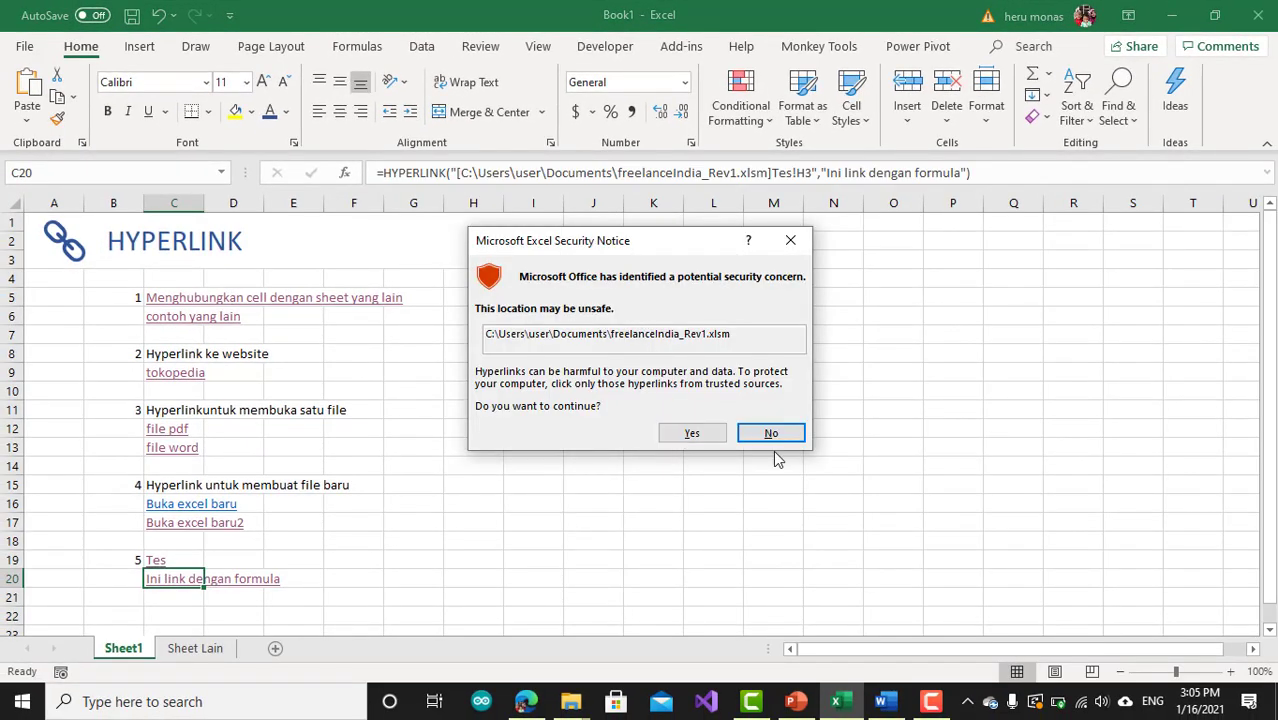
click(700, 434)
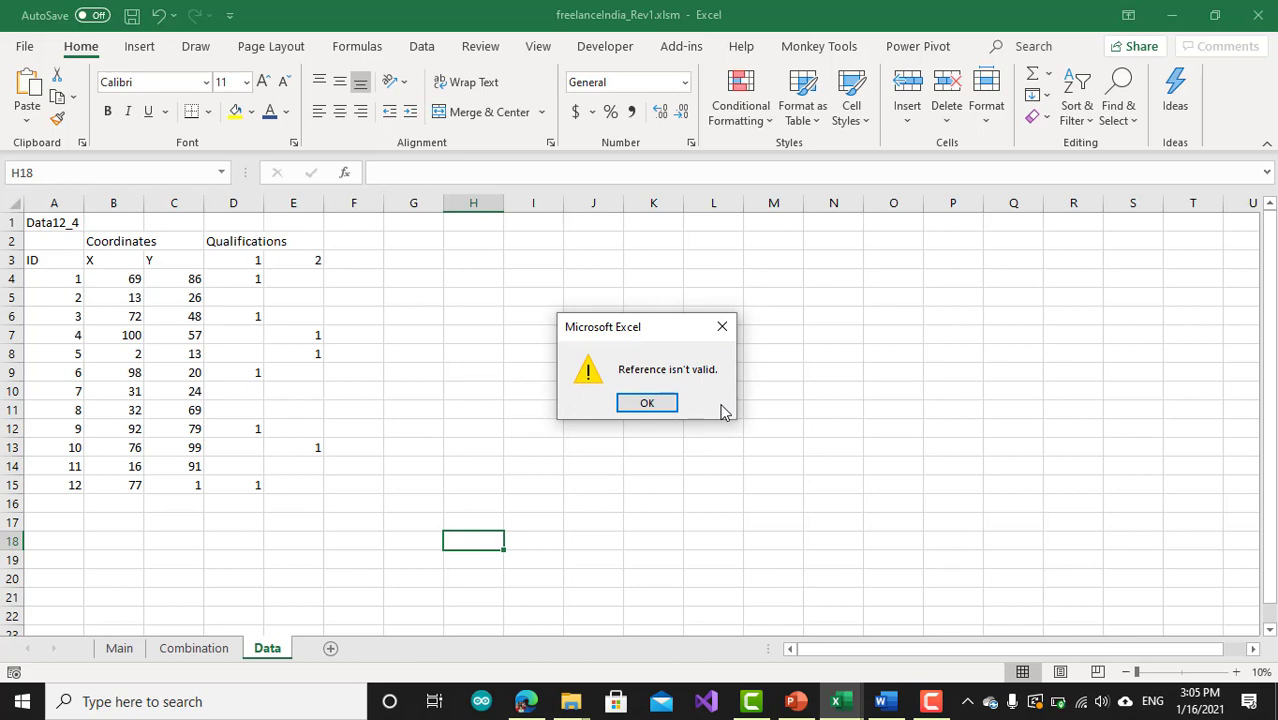
click(656, 405)
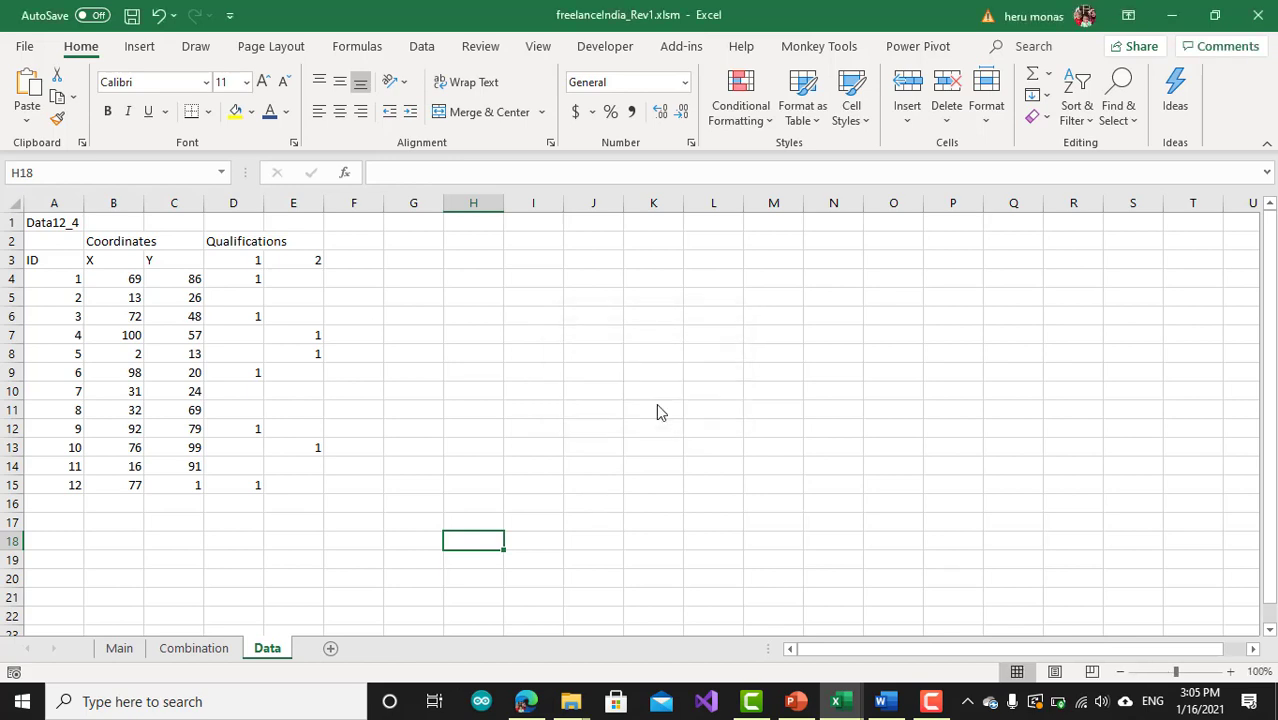
click(1260, 18)
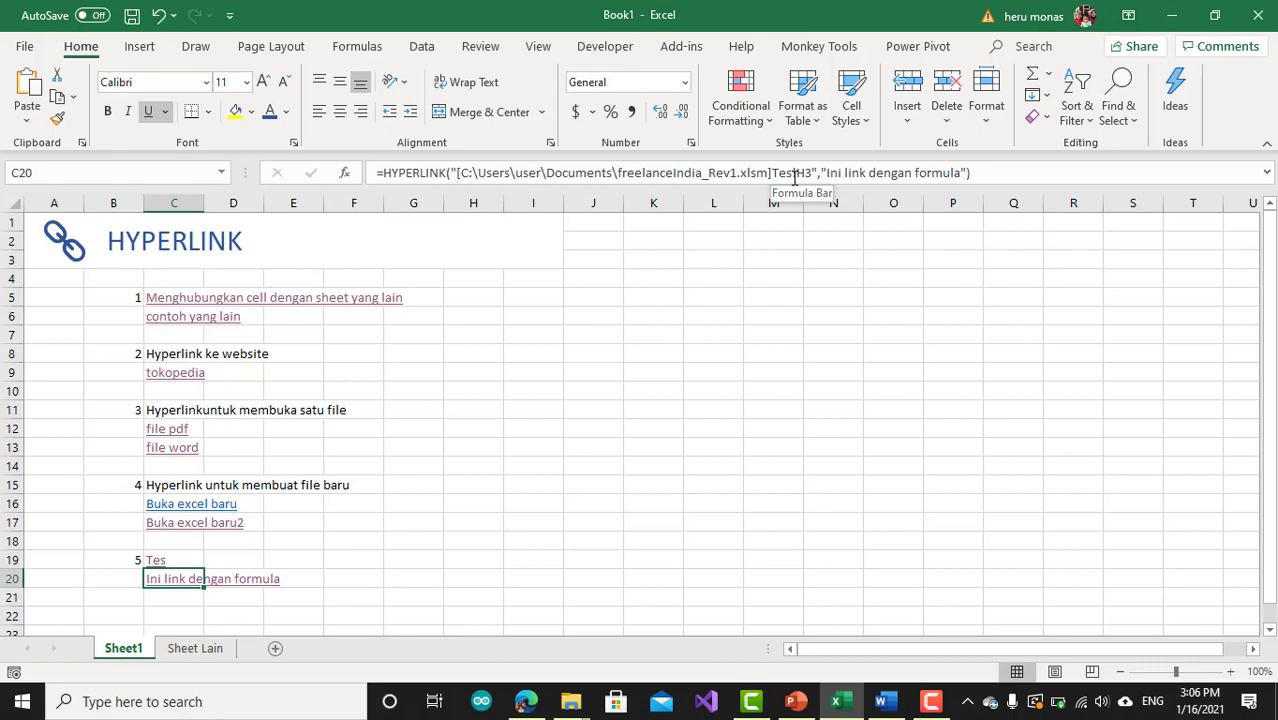
click(931, 701)
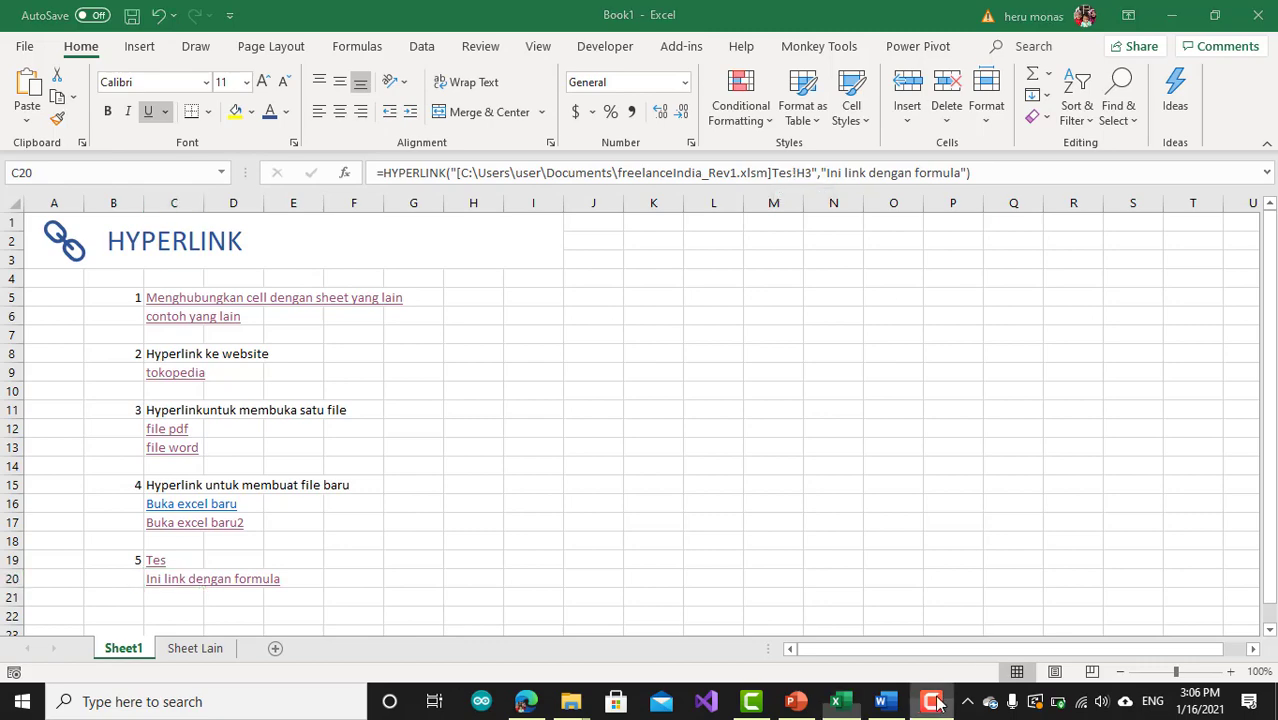
click(1245, 614)
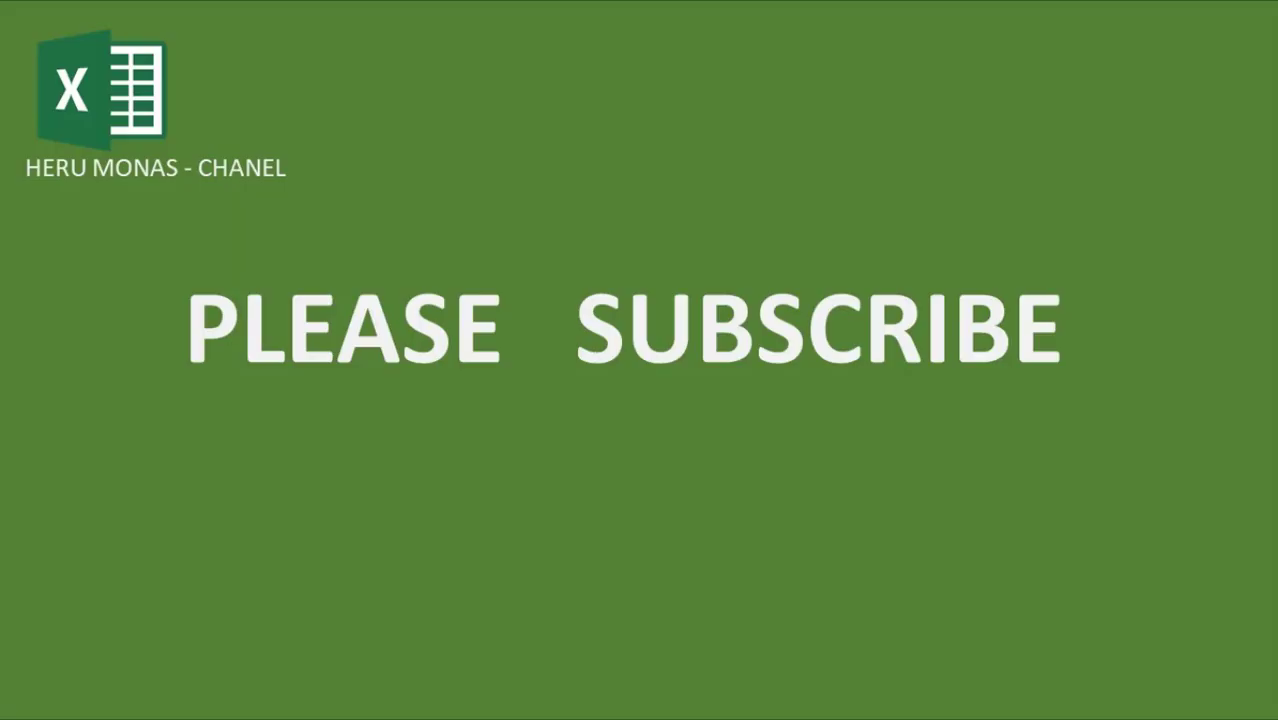